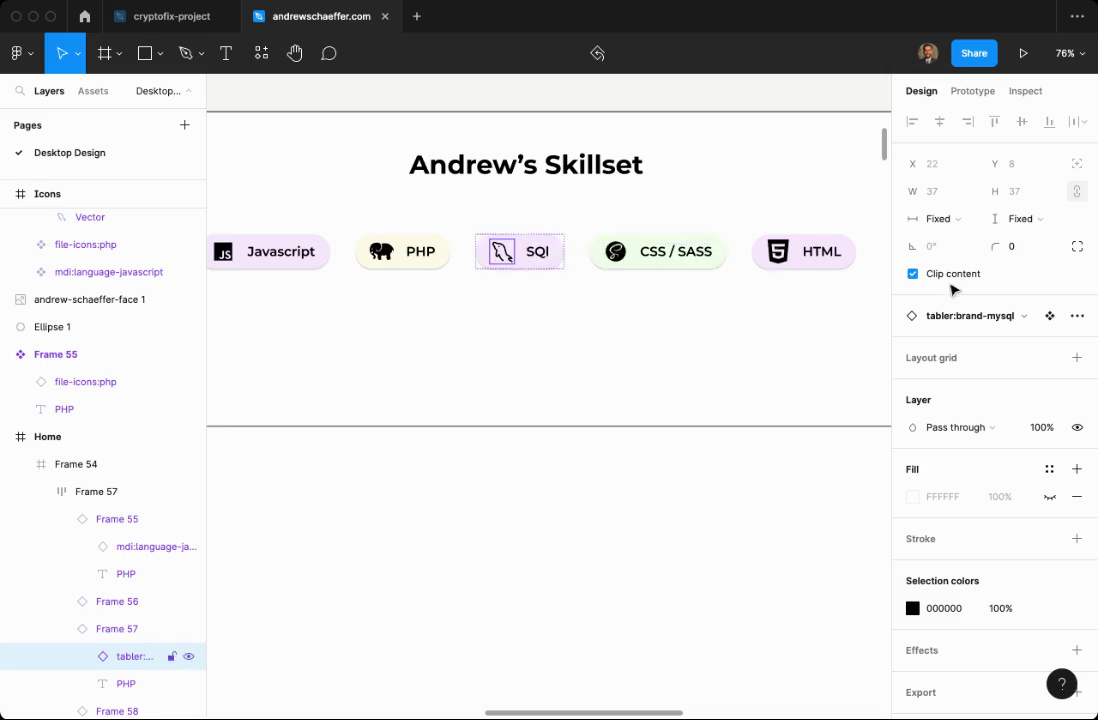
# Try the HTML5, JS and Sass icons on the SQl chip, then restore MySQL.
pyautogui.click(1025, 317)
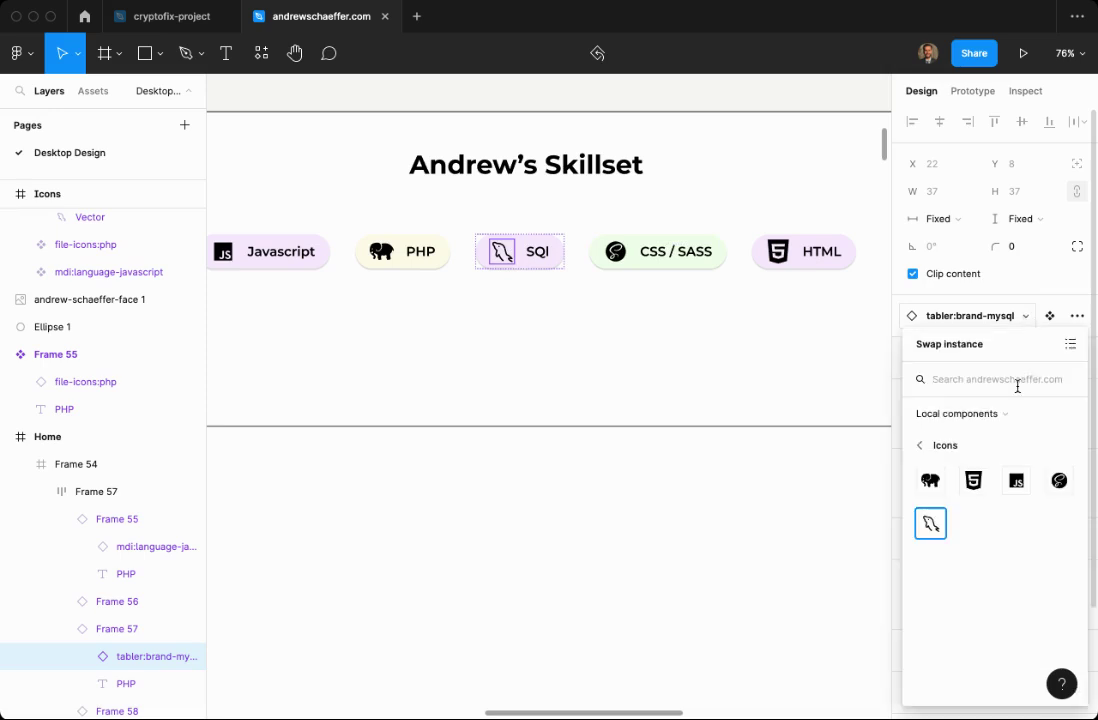
pyautogui.click(973, 481)
pyautogui.click(1010, 318)
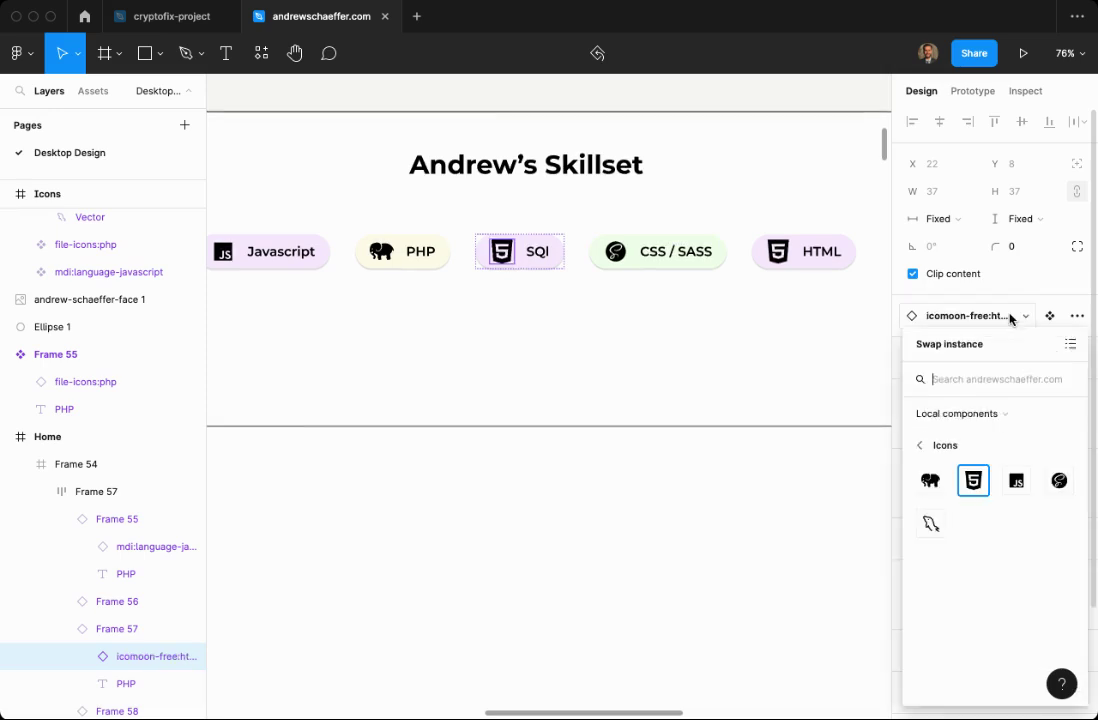
pyautogui.click(1016, 481)
pyautogui.click(1022, 317)
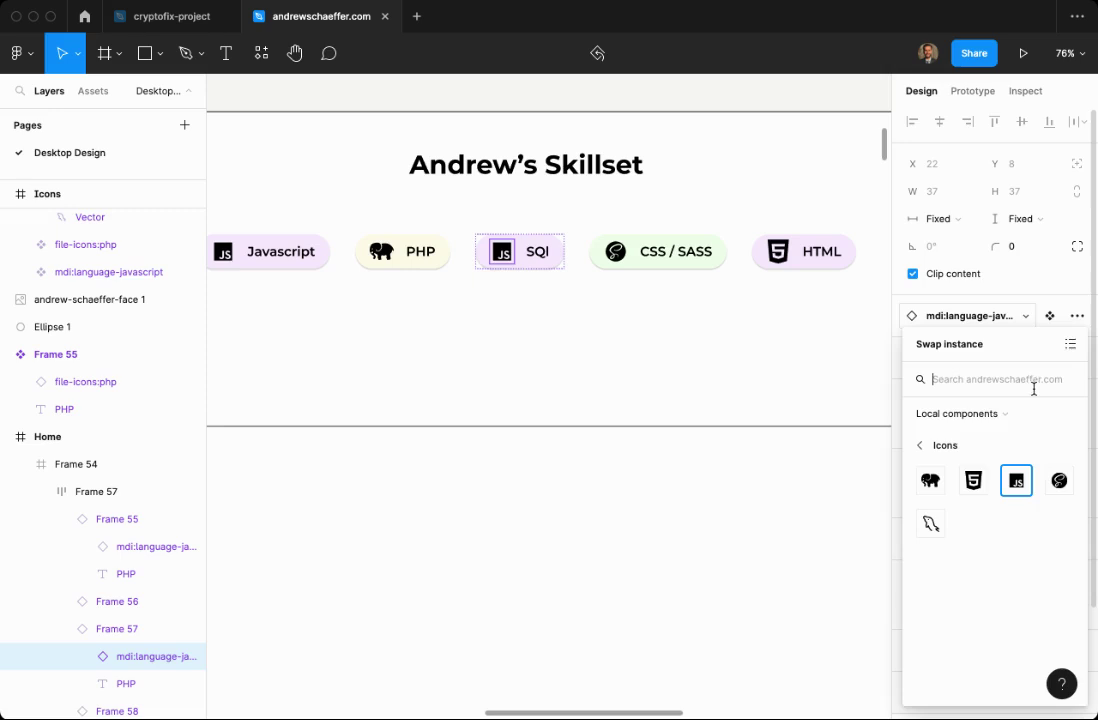
pyautogui.click(1059, 481)
pyautogui.click(1022, 317)
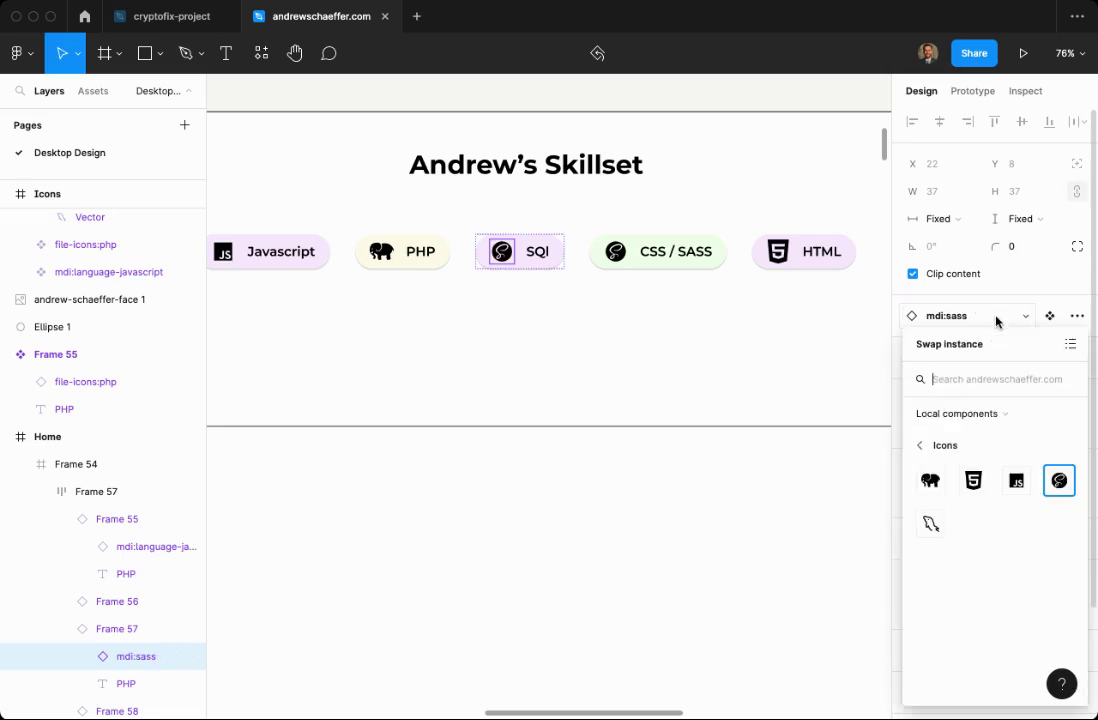
pyautogui.click(930, 523)
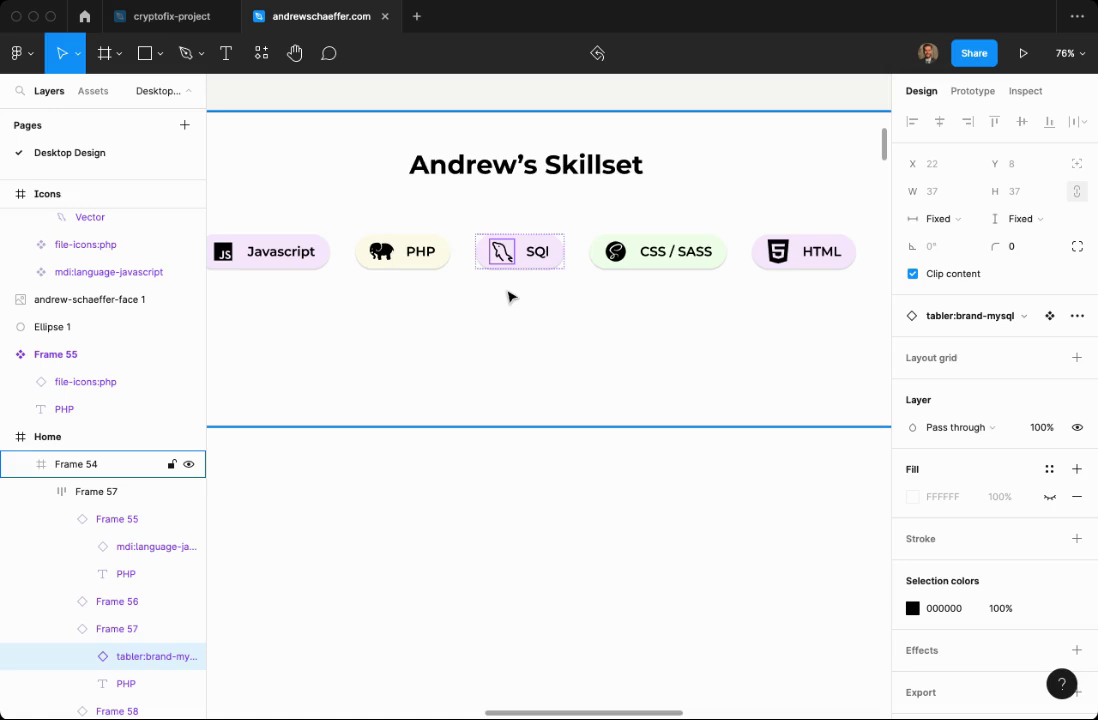
# Draw a 380×466 frame on empty canvas beside Icons and name it Icons2.
pyautogui.click(453, 328)
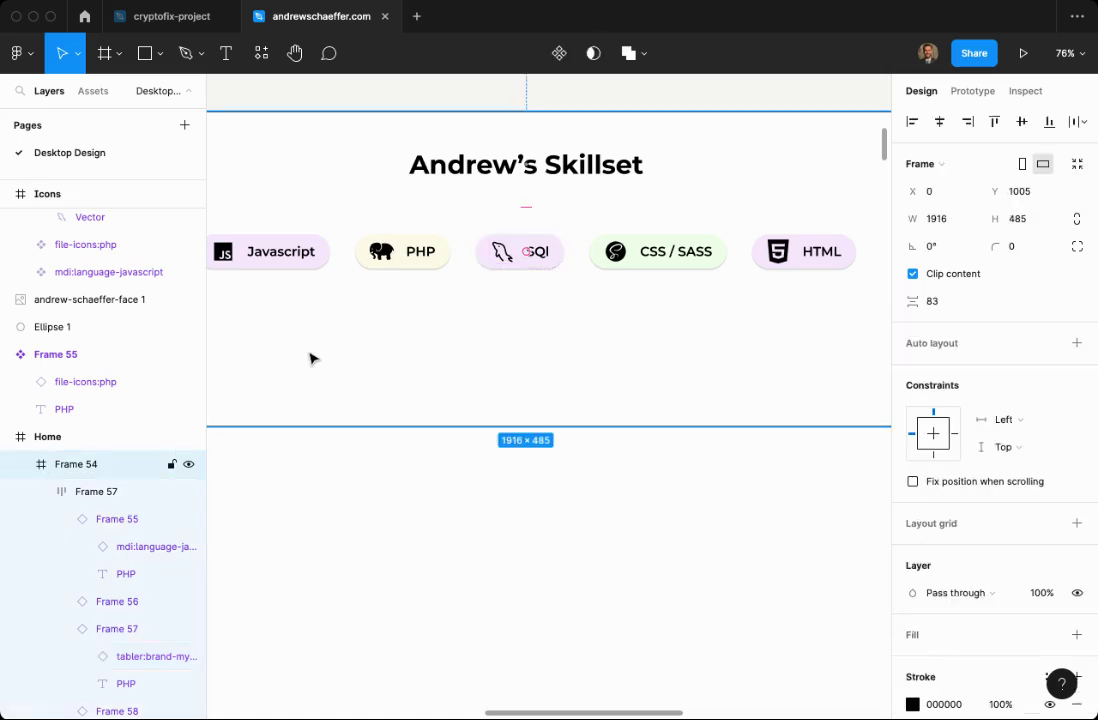
pyautogui.hscroll(-10, 310, 358)
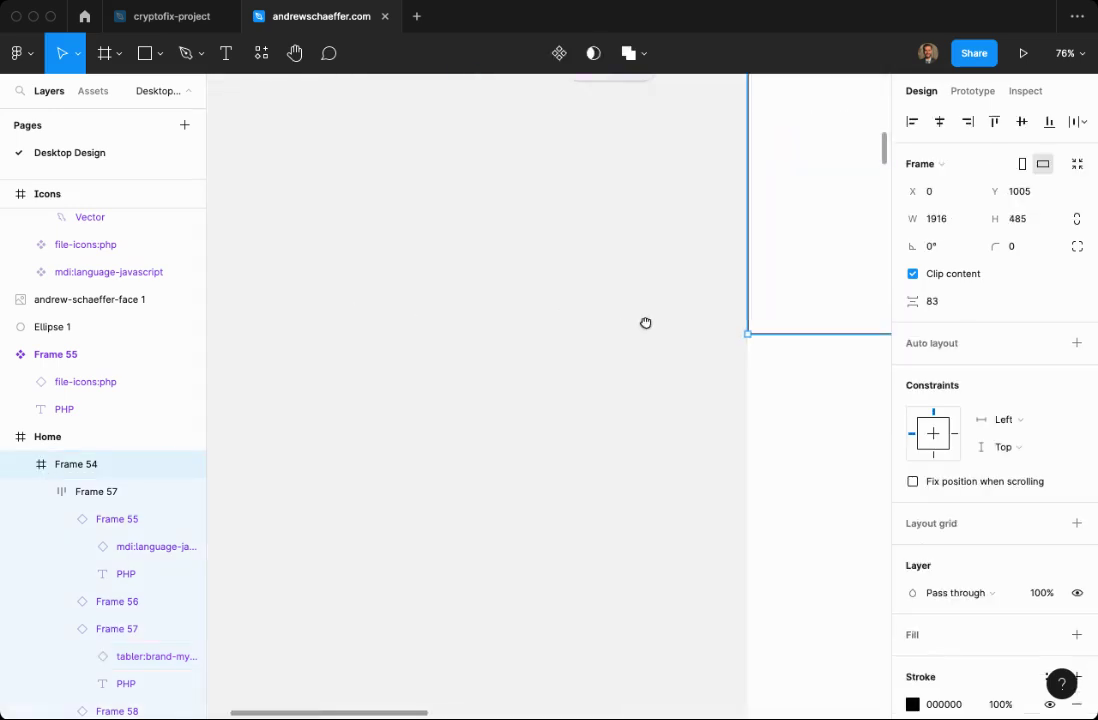
pyautogui.moveTo(646, 323); pyautogui.dragTo(801, 316)
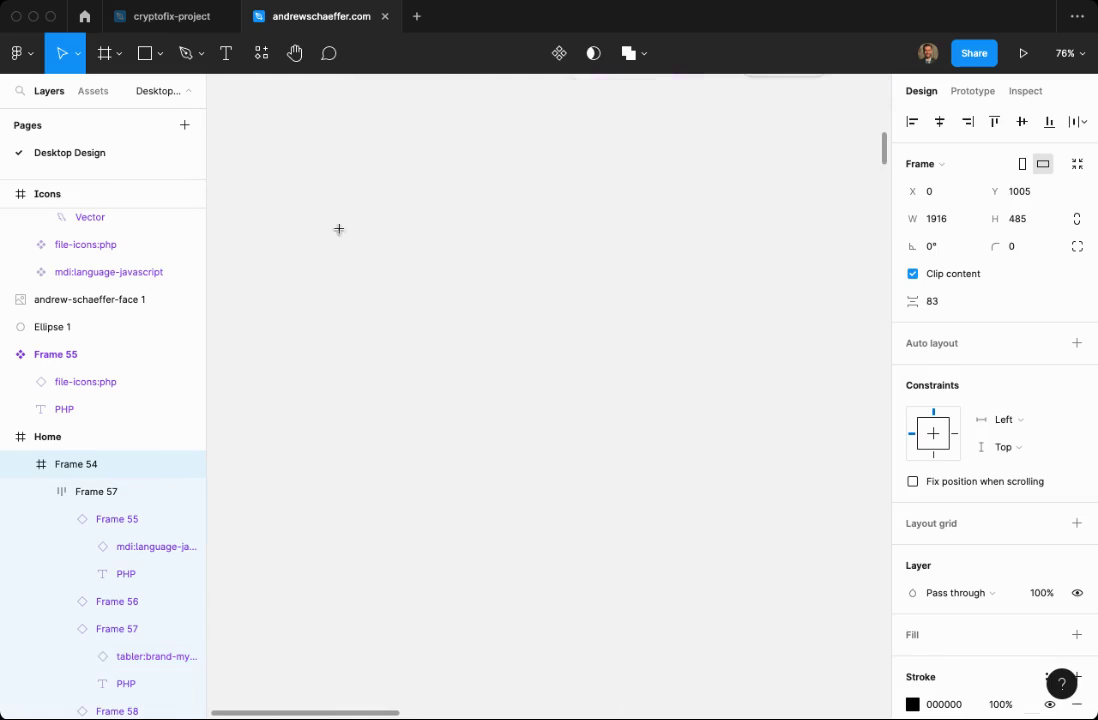
pyautogui.press('f')
pyautogui.moveTo(330, 214); pyautogui.dragTo(577, 518)
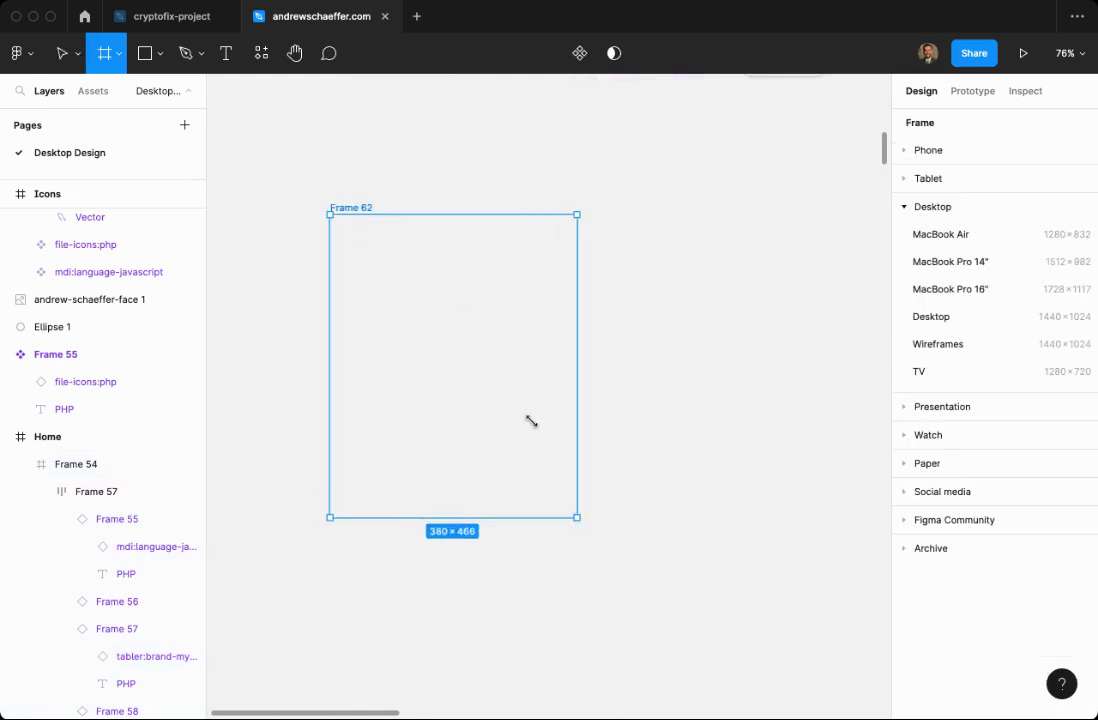
pyautogui.doubleClick(355, 207)
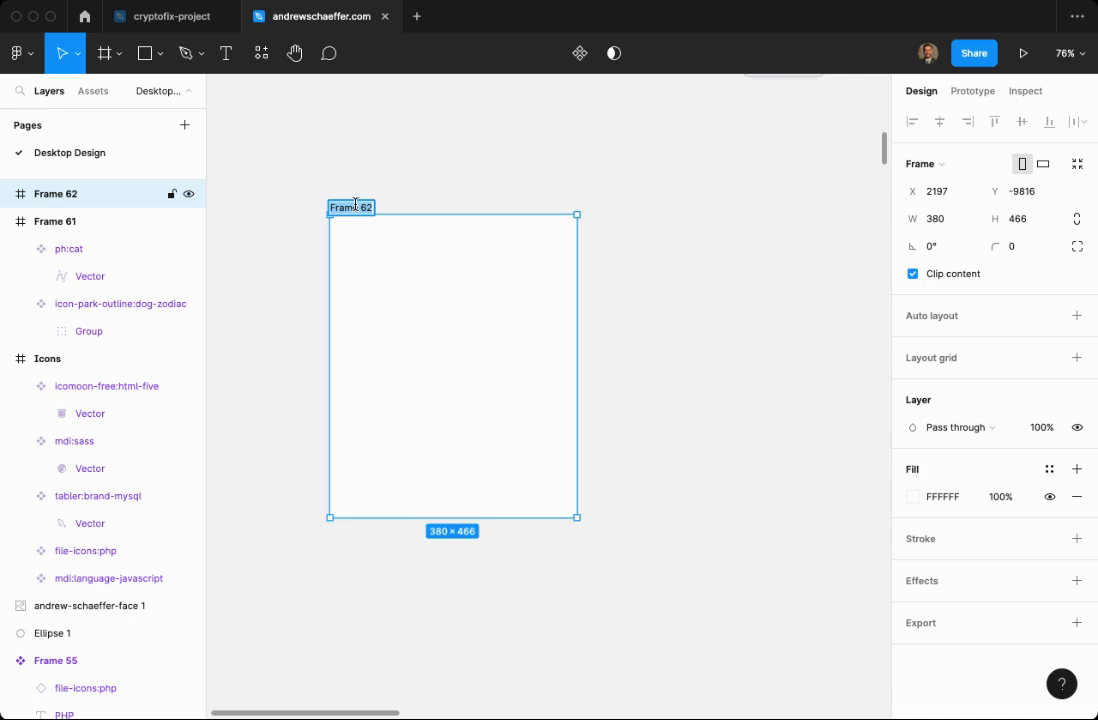
pyautogui.write('Icons')
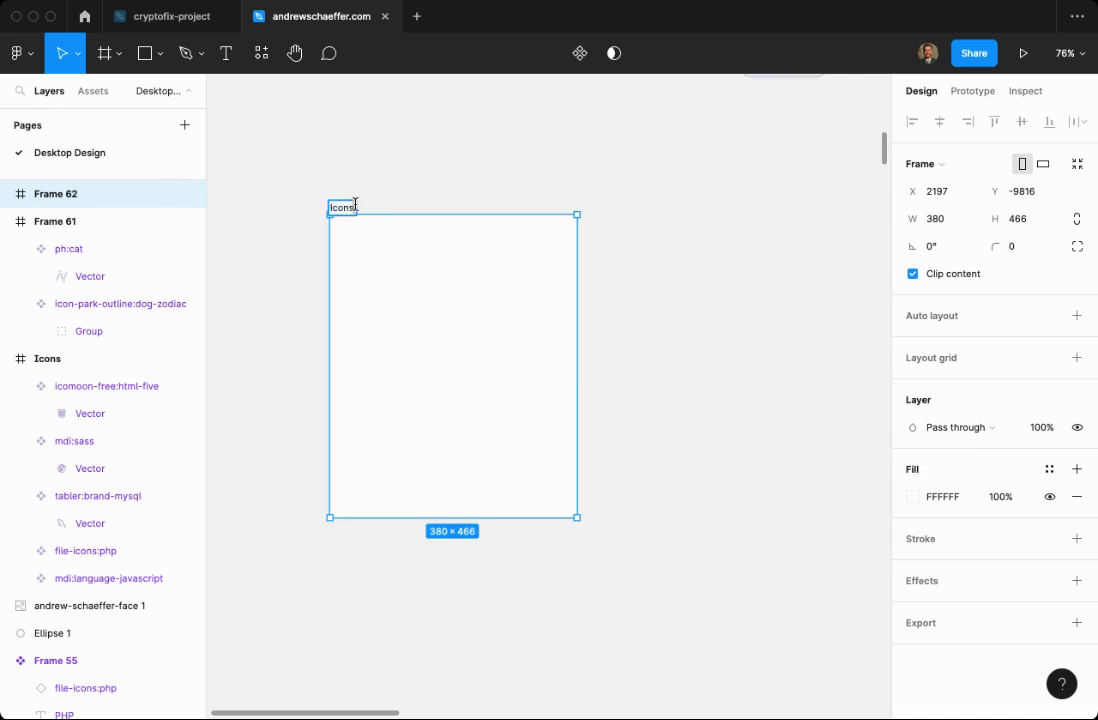
pyautogui.write('2')
pyautogui.press('Return')
# Add the ph:cat icon from the Iconify plugin into Icons2, sized 66×66.
pyautogui.rightClick(377, 282)
pyautogui.moveTo(433, 571)
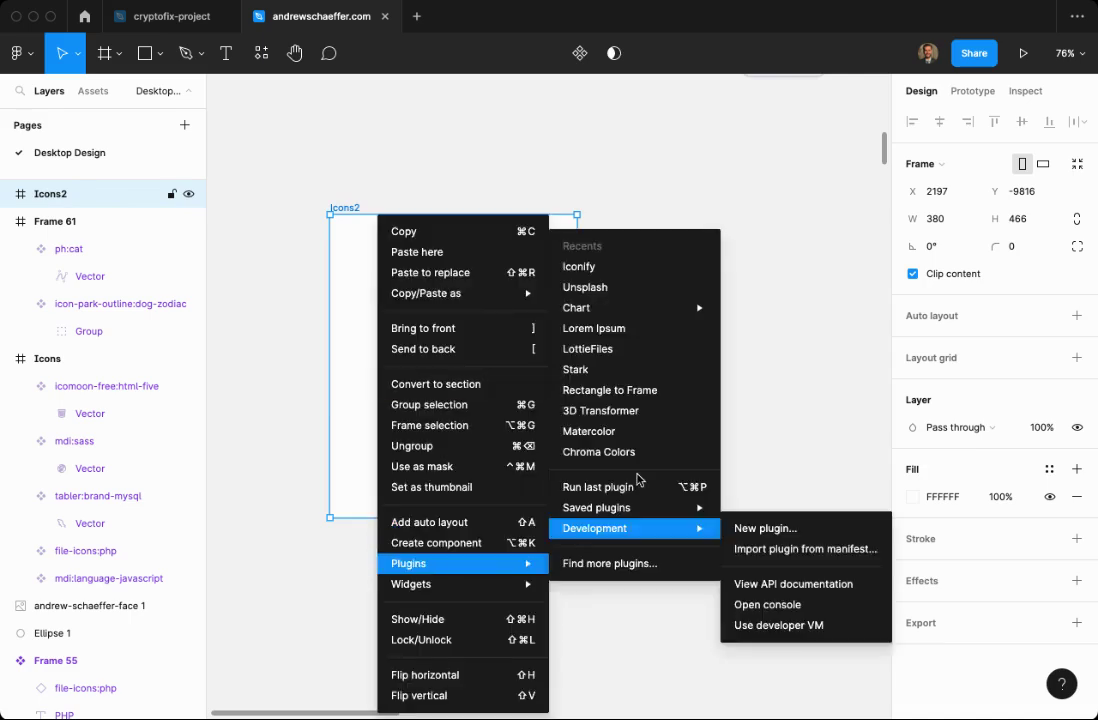
pyautogui.click(634, 281)
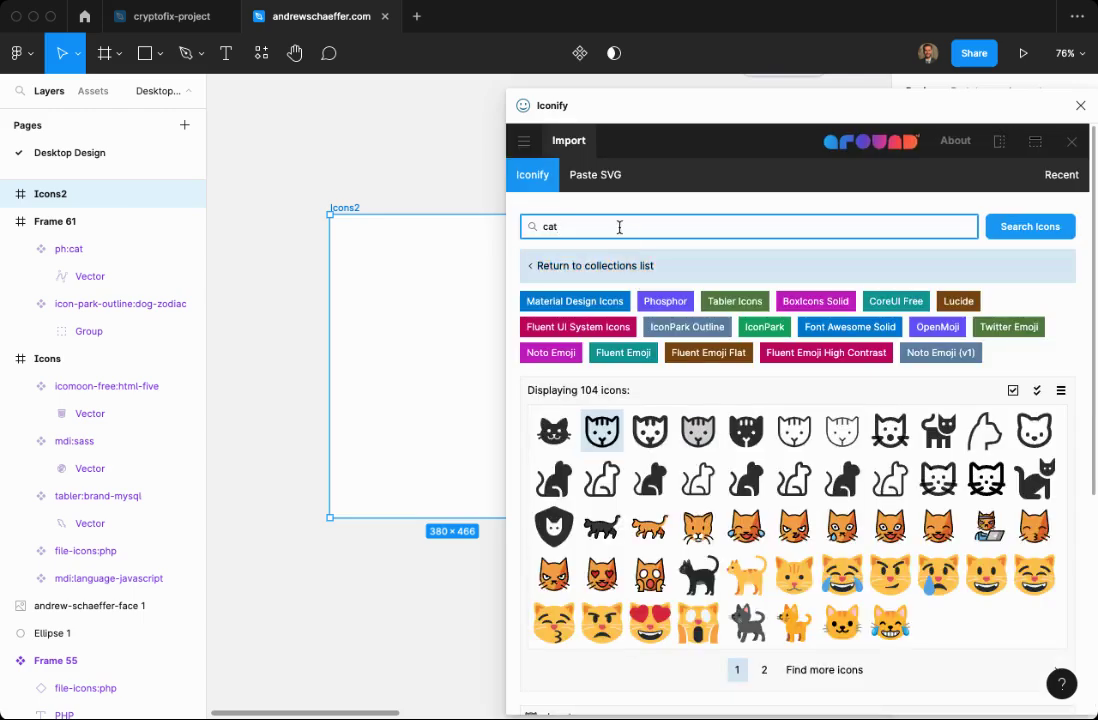
pyautogui.click(606, 428)
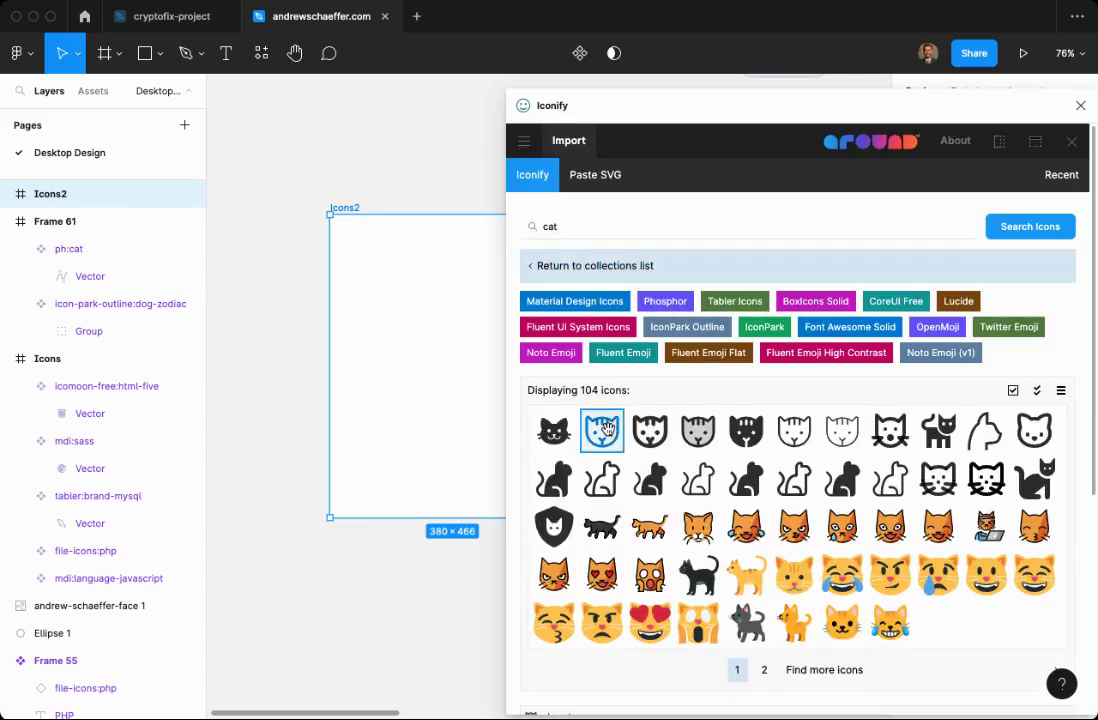
pyautogui.moveTo(396, 279); pyautogui.dragTo(392, 281)
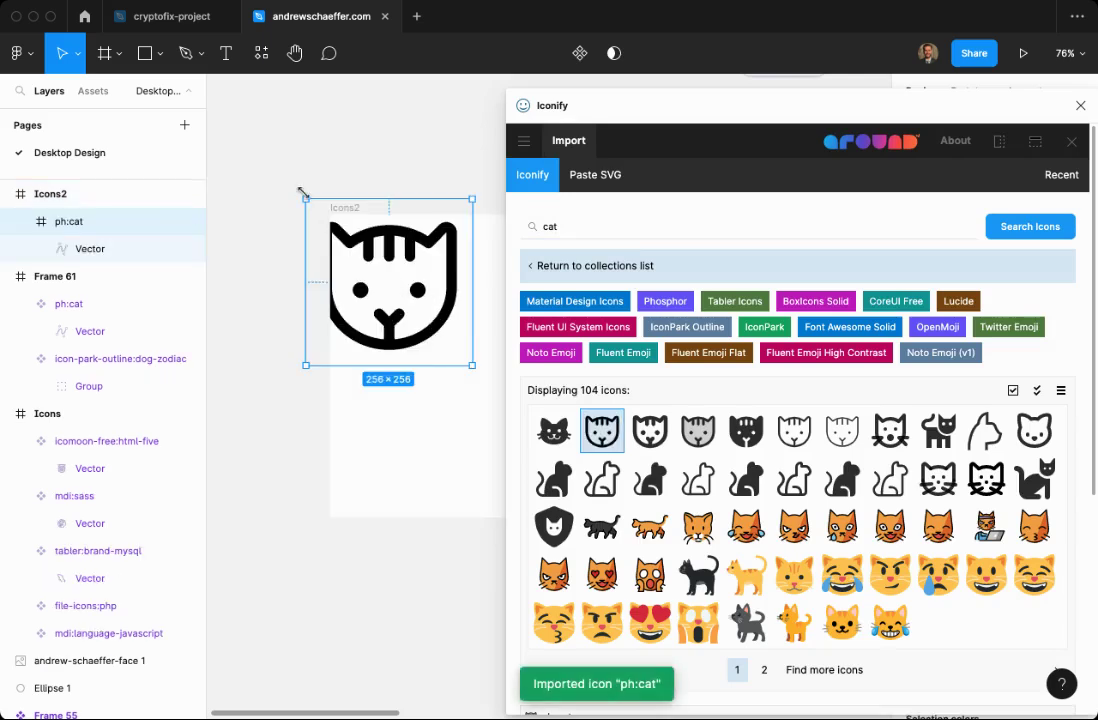
pyautogui.moveTo(303, 193); pyautogui.dragTo(402, 264)
# Search 'dog' and place the mdi:dog icon beside the cat, sized 50×50.
pyautogui.doubleClick(569, 227)
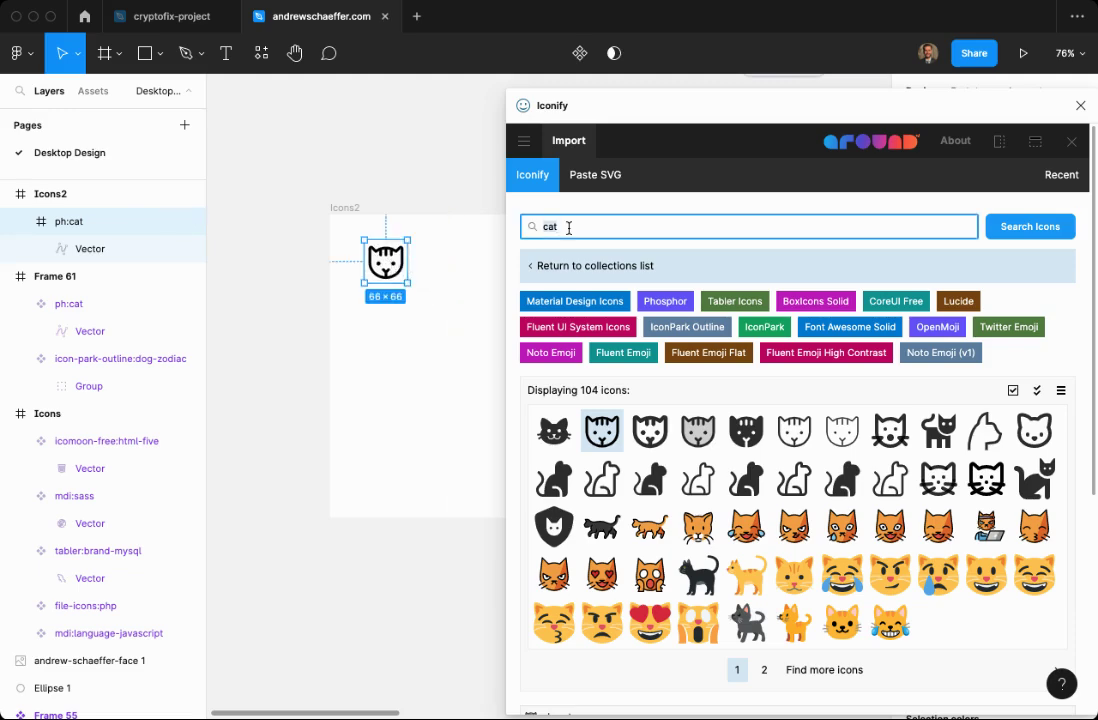
pyautogui.write('dog')
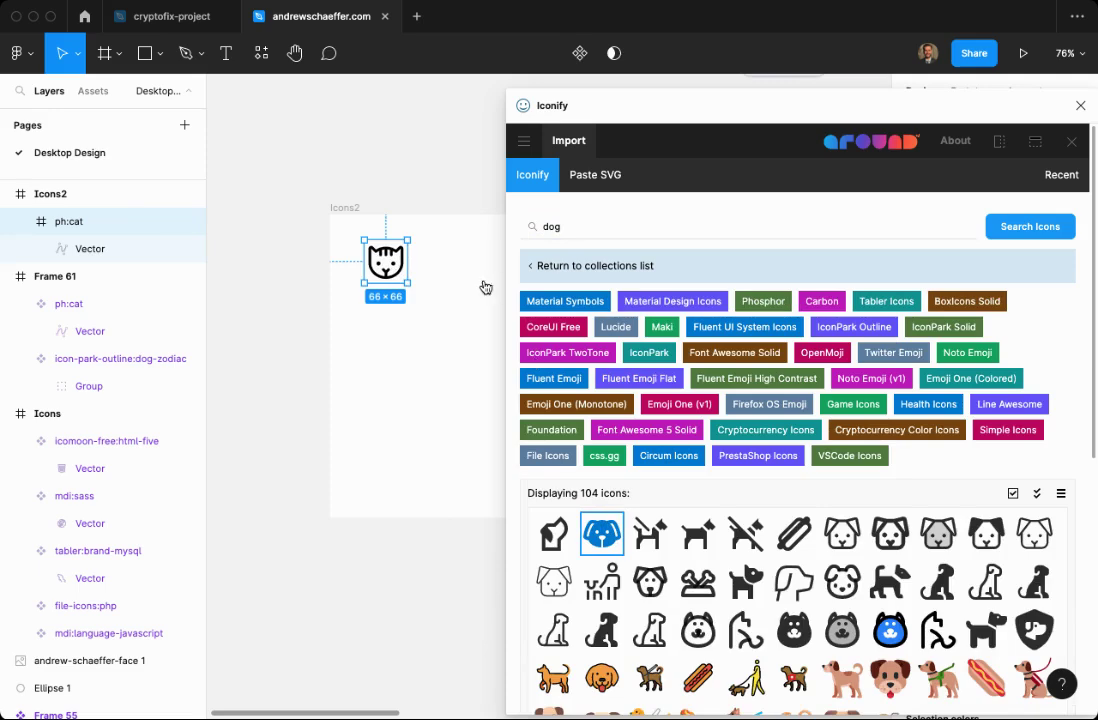
pyautogui.moveTo(485, 288); pyautogui.dragTo(485, 288)
pyautogui.click(1080, 105)
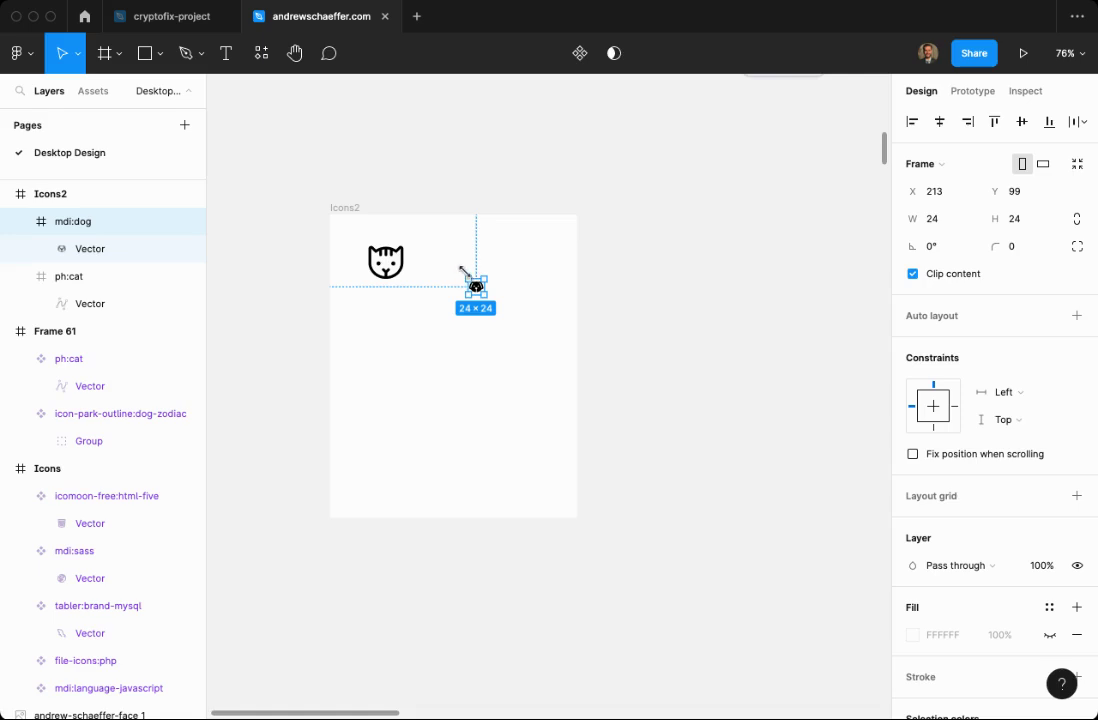
pyautogui.moveTo(463, 271)
pyautogui.mouseDown()
pyautogui.moveTo(448, 258)
pyautogui.moveTo(460, 264)
pyautogui.mouseUp()
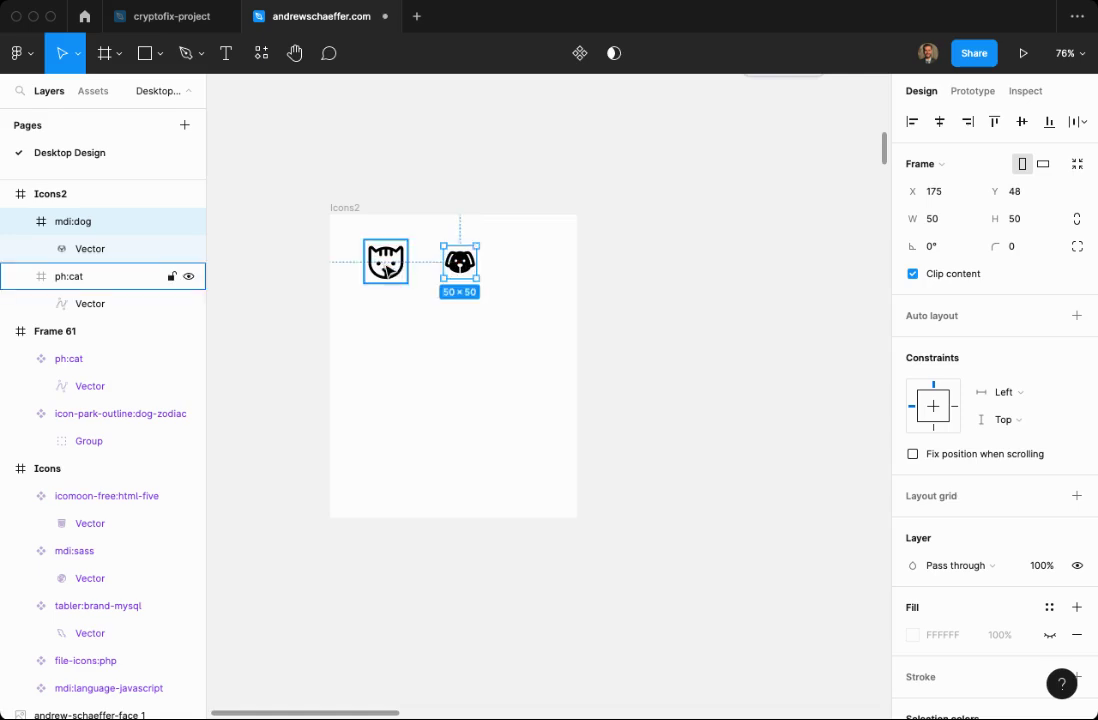
# Make the mdi:dog icon a component with Option+Cmd+K, then deselect.
pyautogui.click(388, 270)
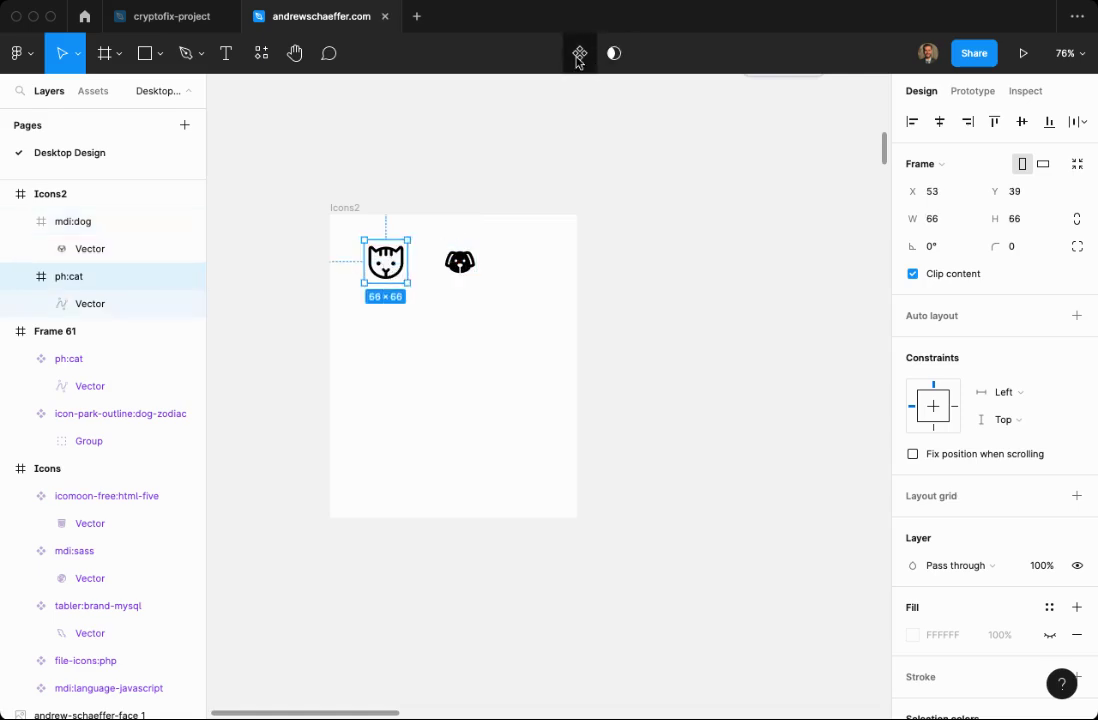
pyautogui.click(462, 262)
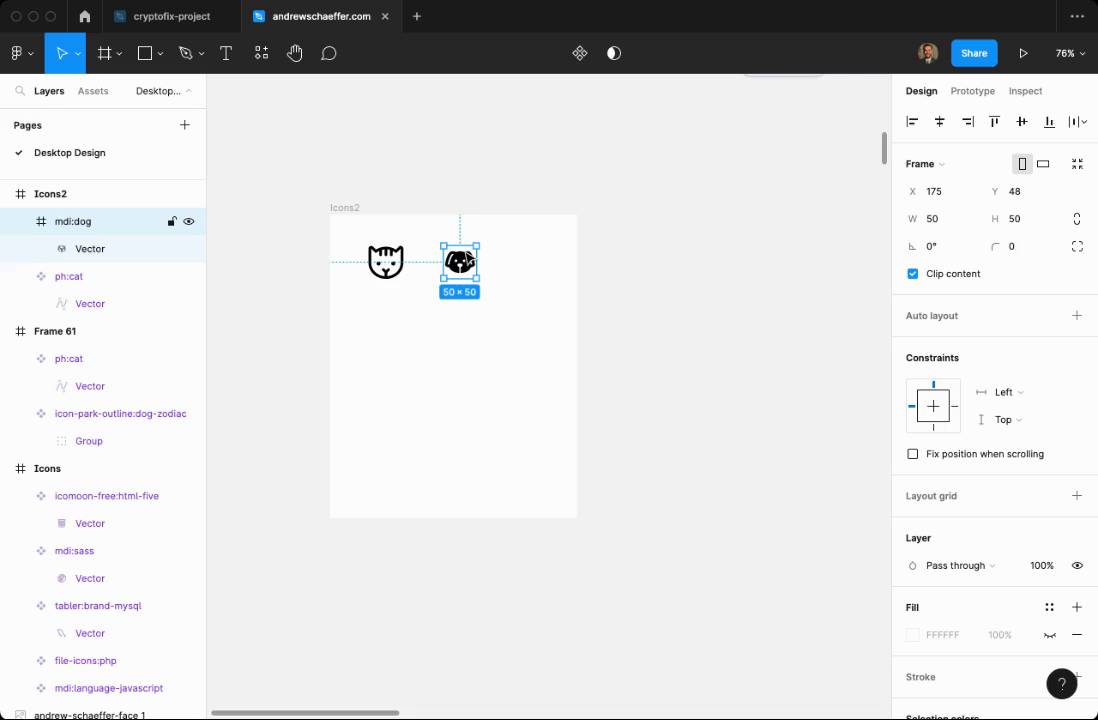
pyautogui.press('super+alt+k')
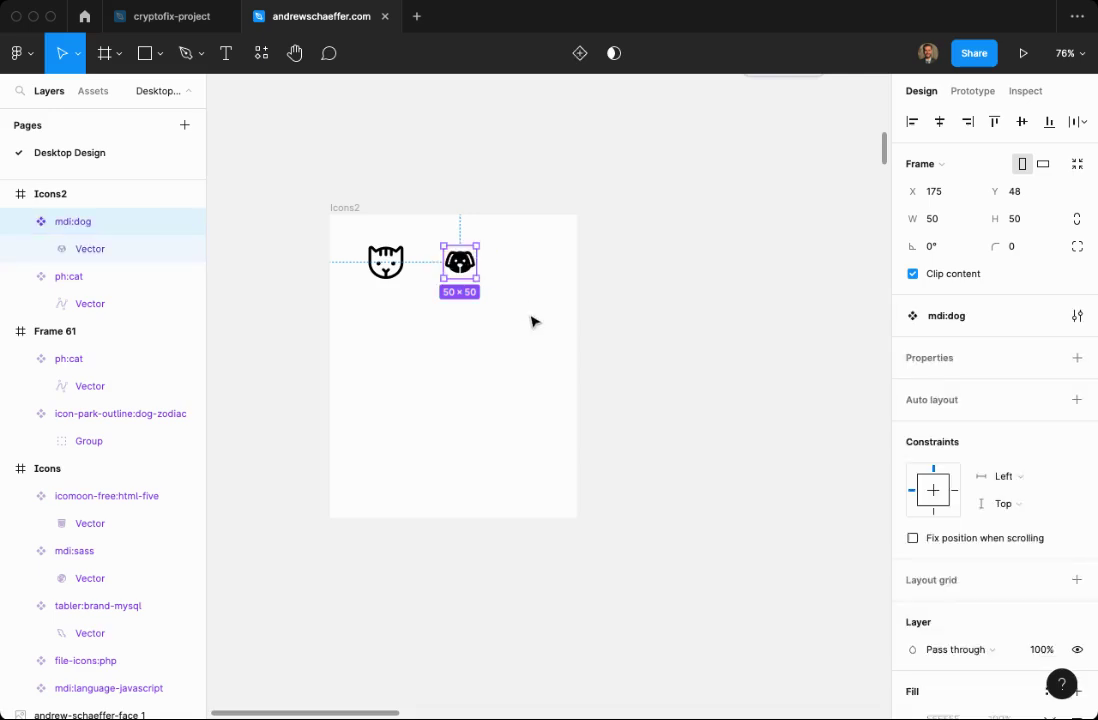
pyautogui.click(533, 321)
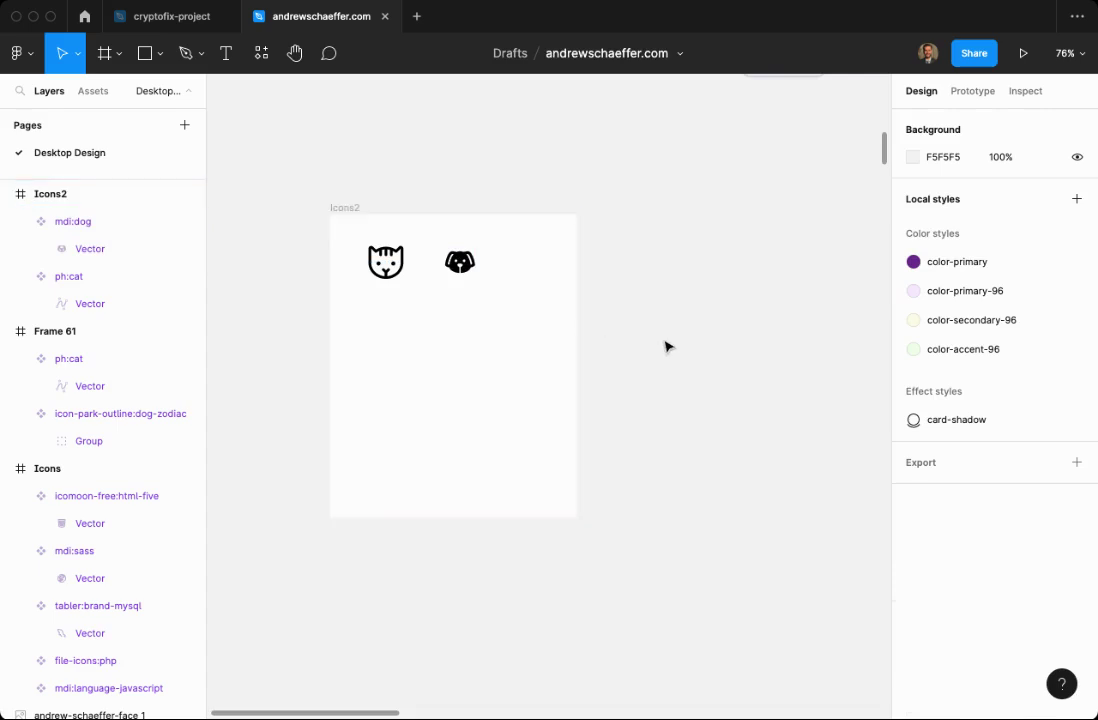
# Drag a dog icon instance into Frame 54 below the skill chips, at X 460, Y 348.
pyautogui.scroll(-5, 663, 352)
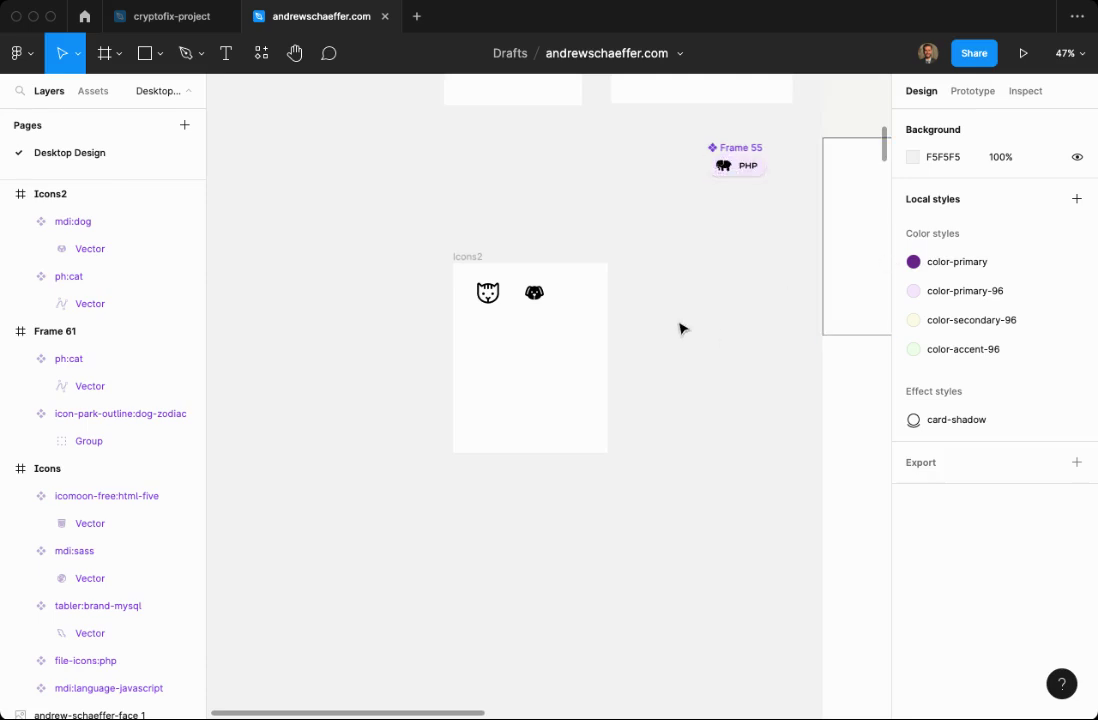
pyautogui.moveTo(728, 305); pyautogui.dragTo(520, 242)
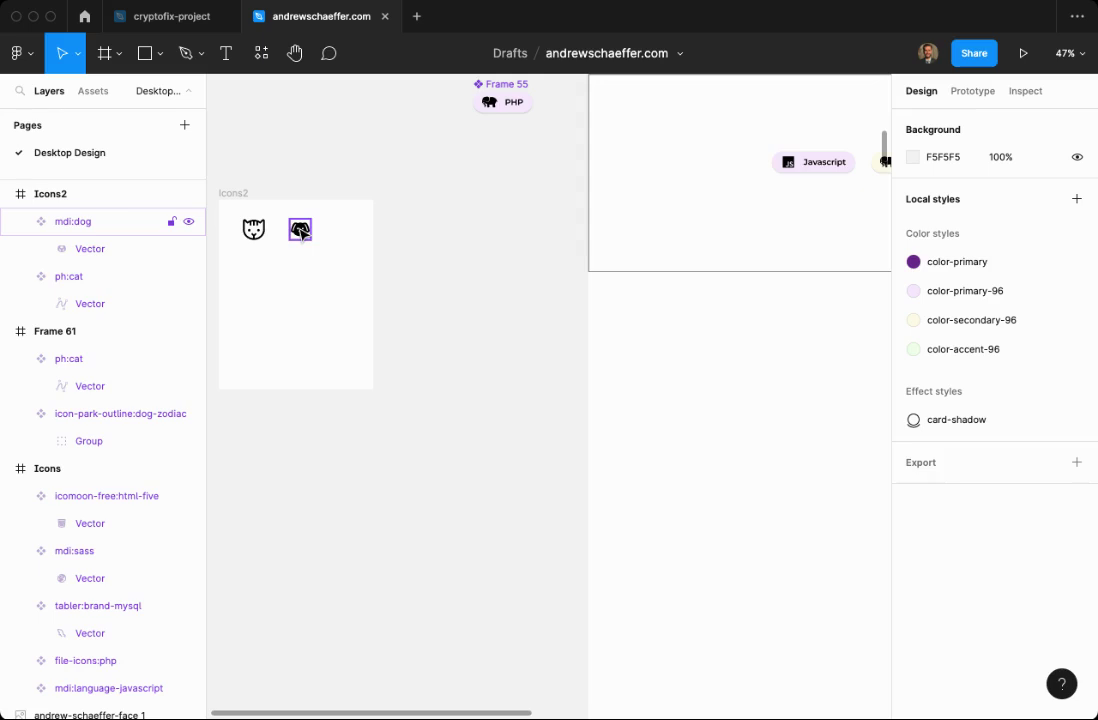
pyautogui.moveTo(300, 232); pyautogui.dragTo(698, 235)
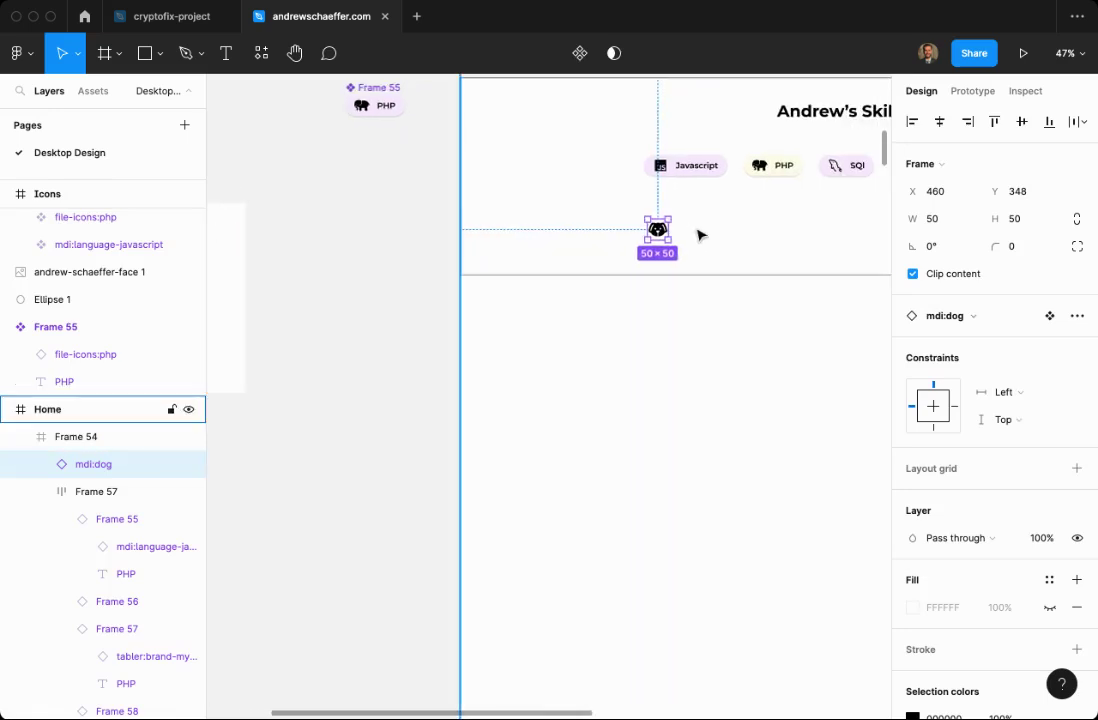
pyautogui.scroll(5, 698, 235)
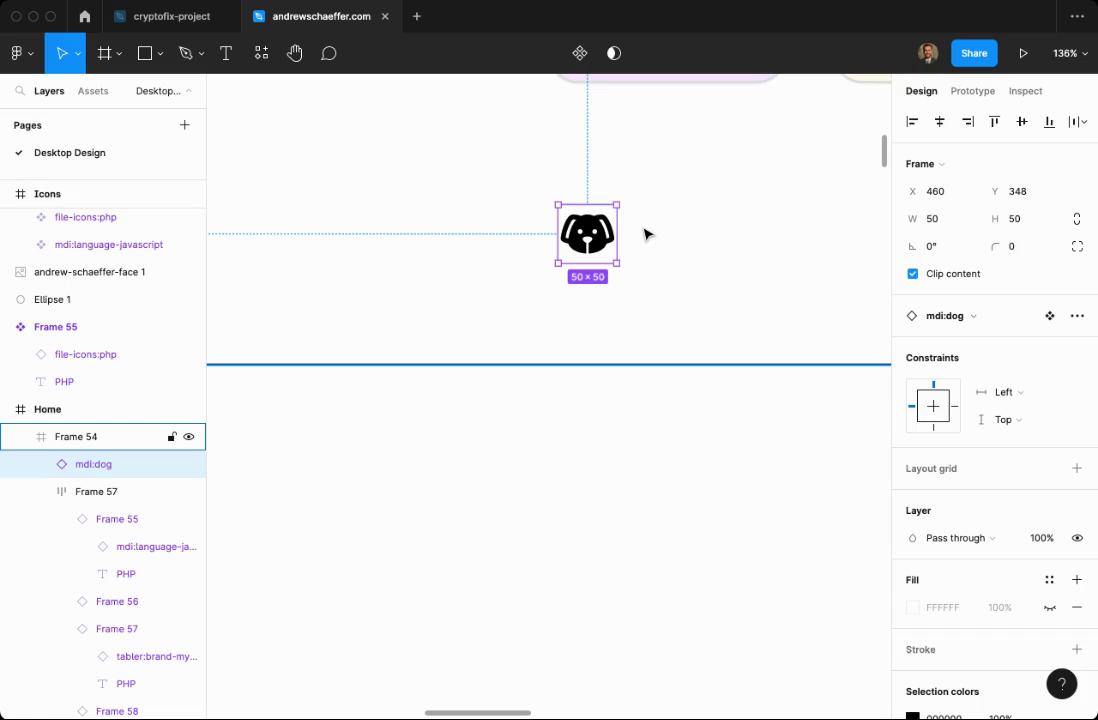
# Type a 'Dog' label right of the dog icon and wrap both in auto-layout Frame 62.
pyautogui.press('t')
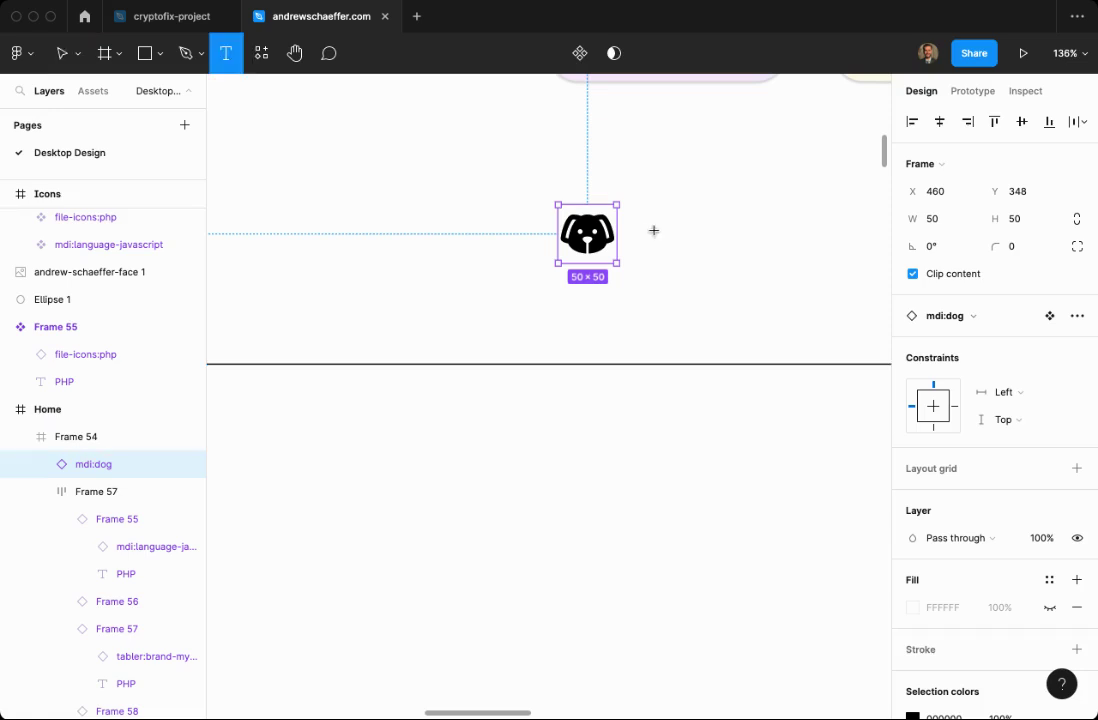
pyautogui.click(653, 231)
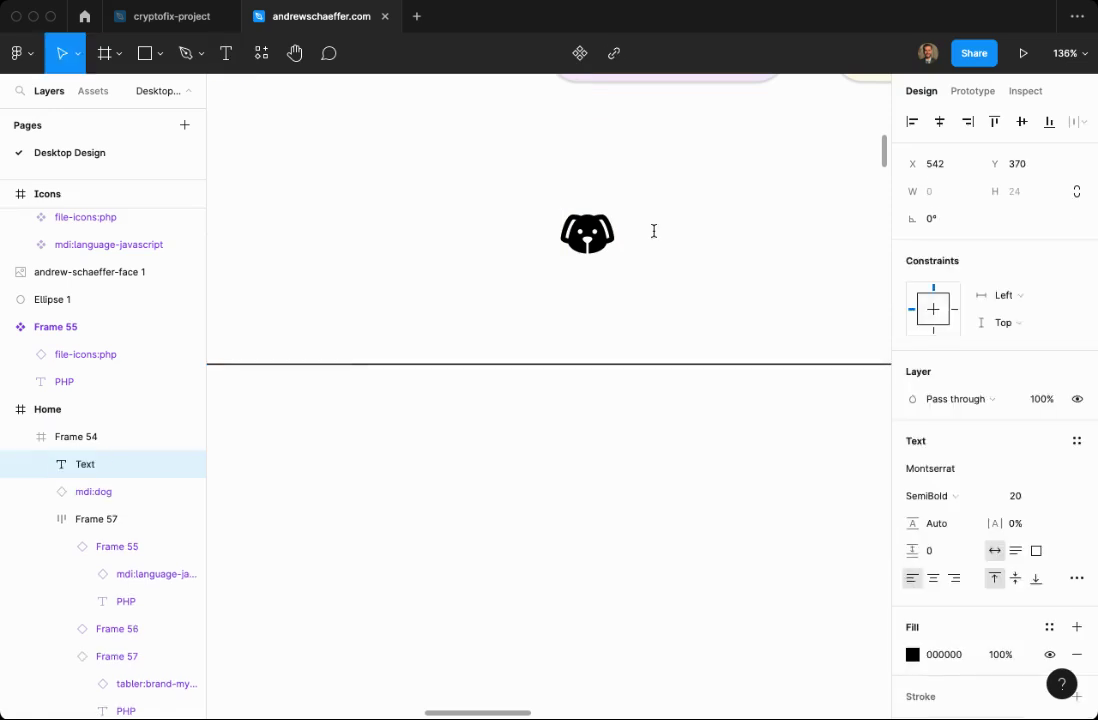
pyautogui.write('Dog')
pyautogui.press('Escape')
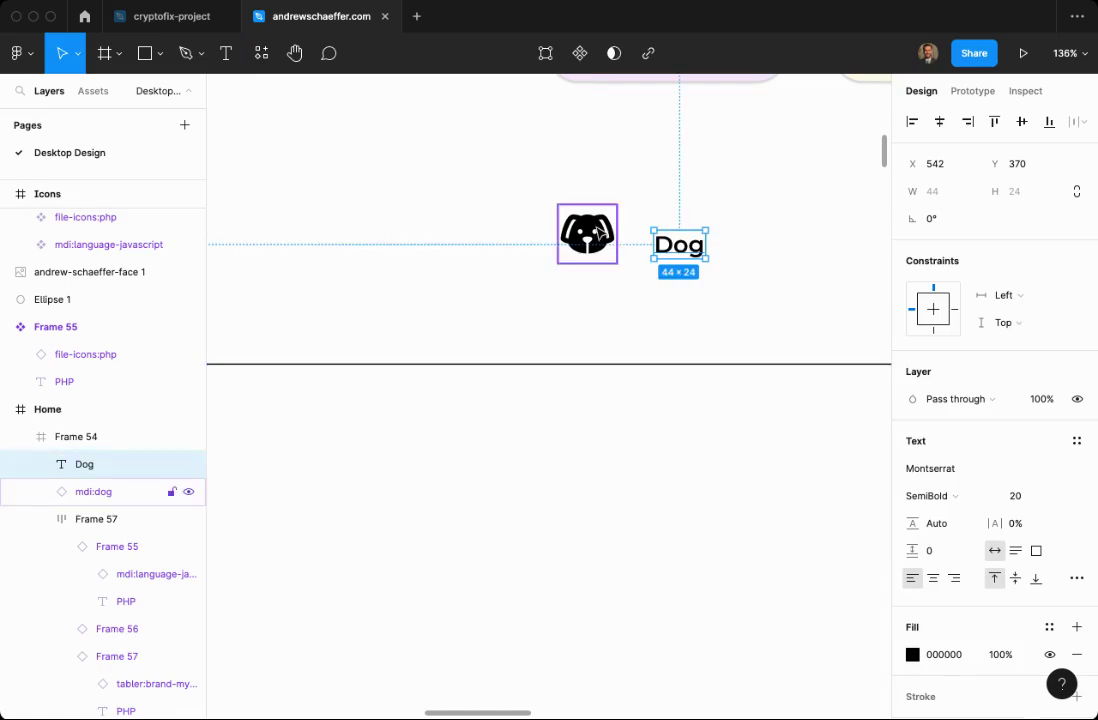
pyautogui.keyDown('shift'); pyautogui.click(597, 231); pyautogui.keyUp('shift')
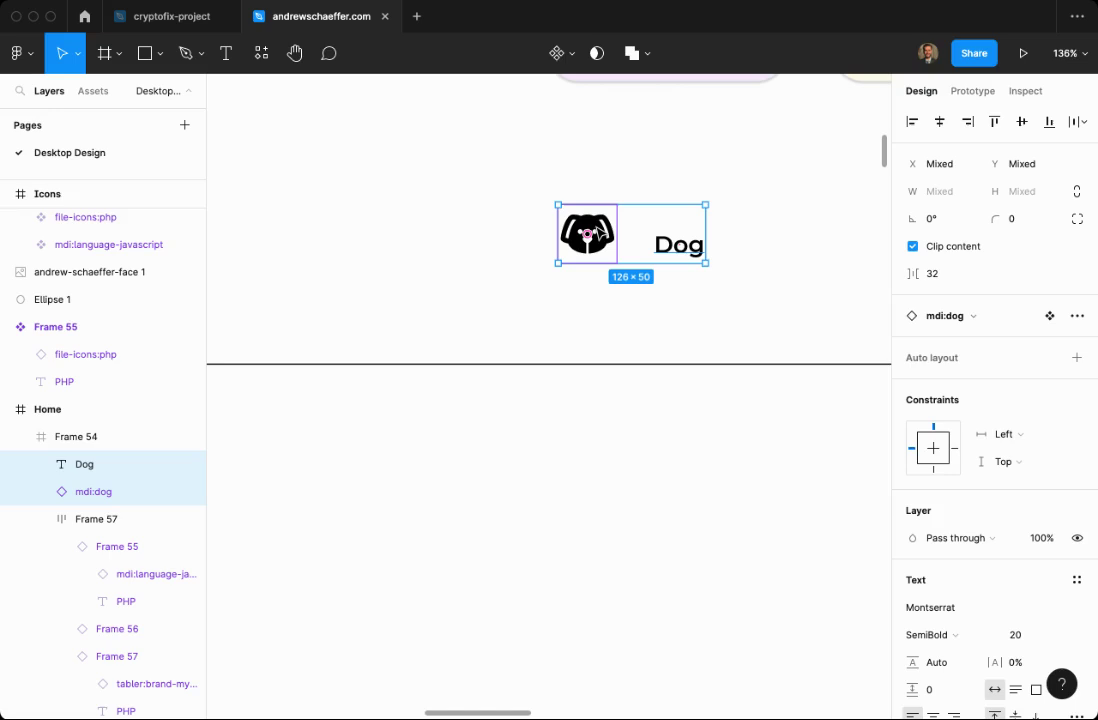
pyautogui.hotkey('shift', 'a')
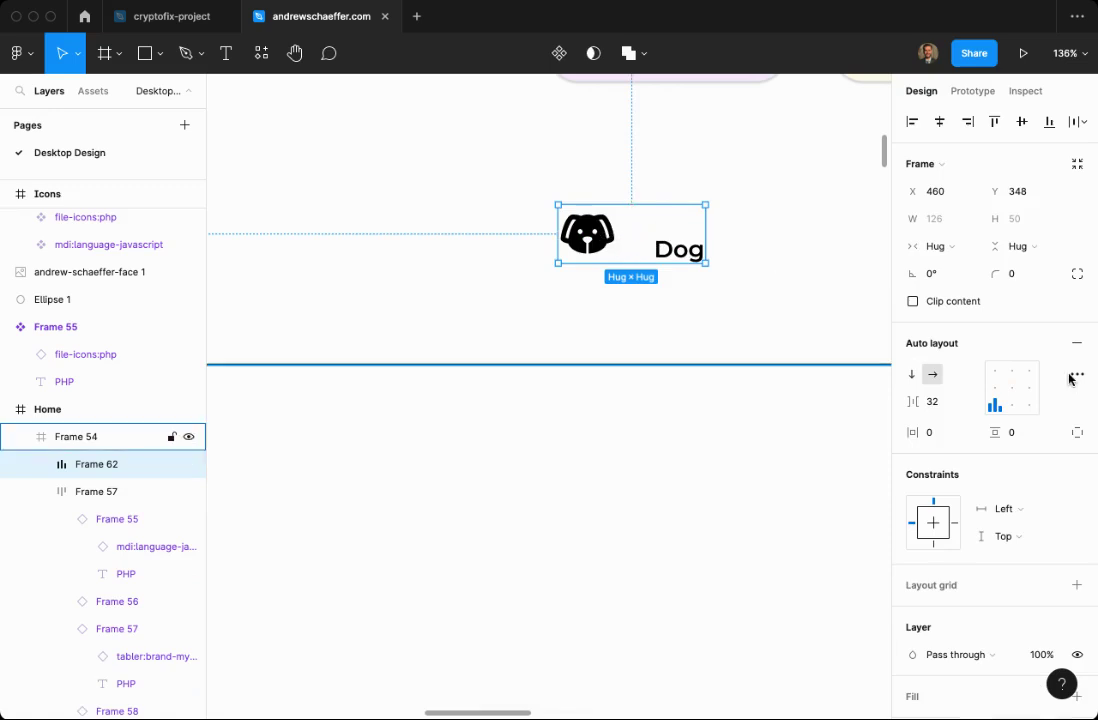
# Centre-align Frame 62, with spacing 22, padding 24 and 5, and corner radius 30.
pyautogui.click(1014, 391)
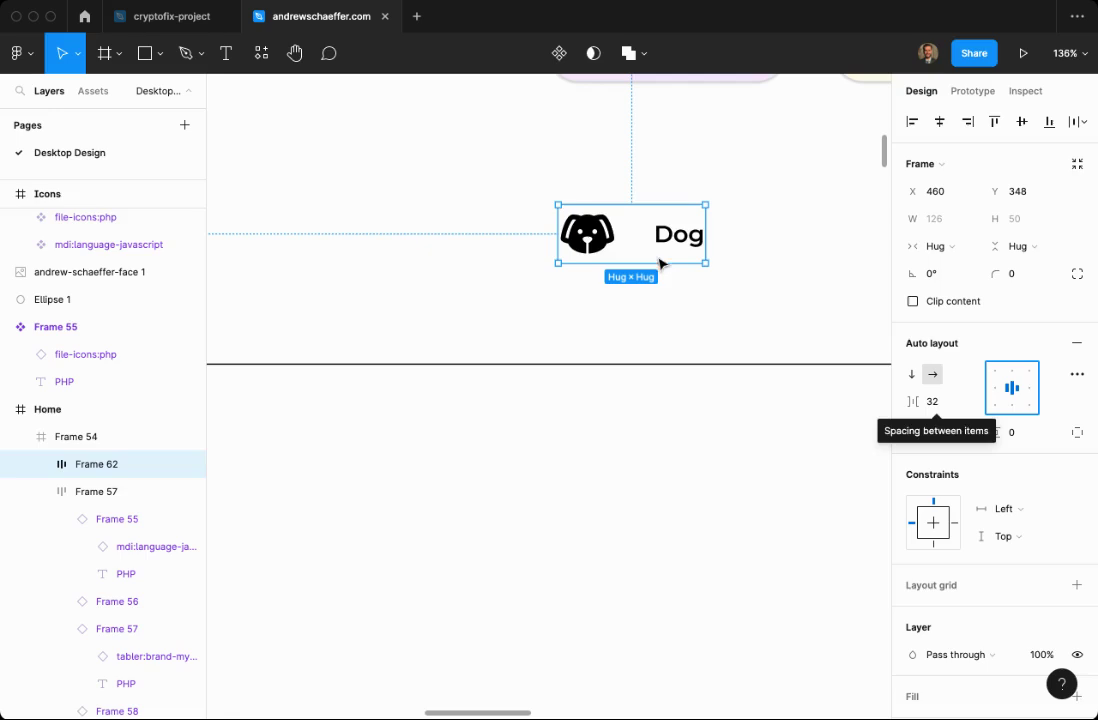
pyautogui.moveTo(913, 401); pyautogui.dragTo(879, 400)
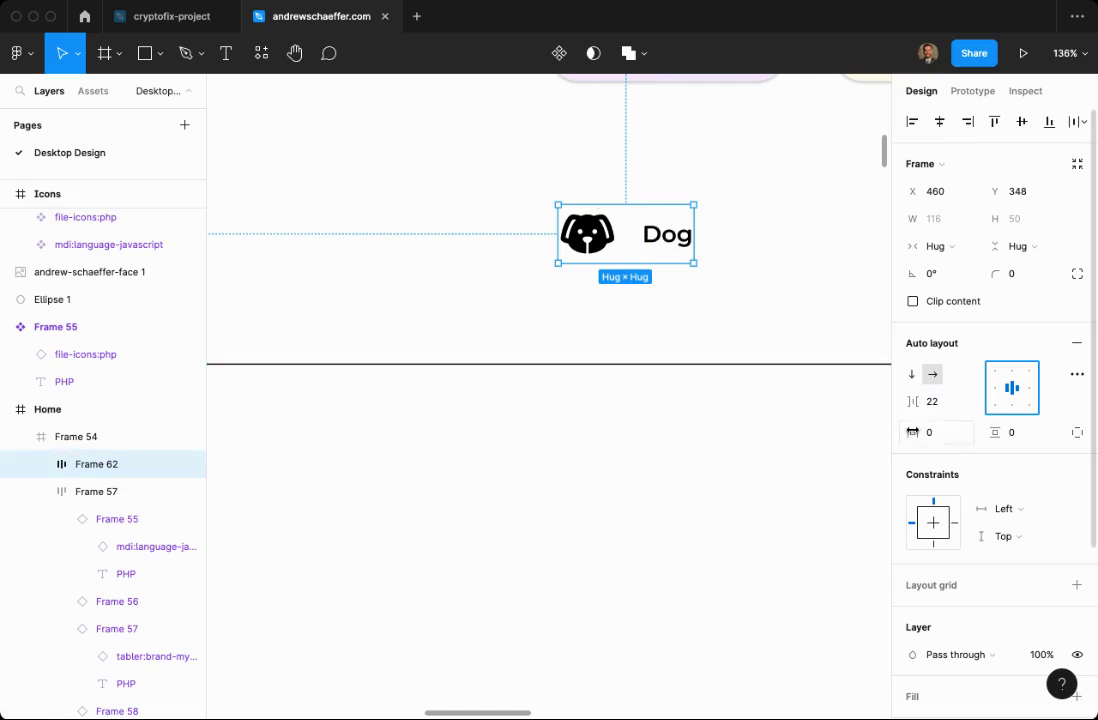
pyautogui.moveTo(913, 432); pyautogui.dragTo(1005, 431)
pyautogui.click(1017, 274)
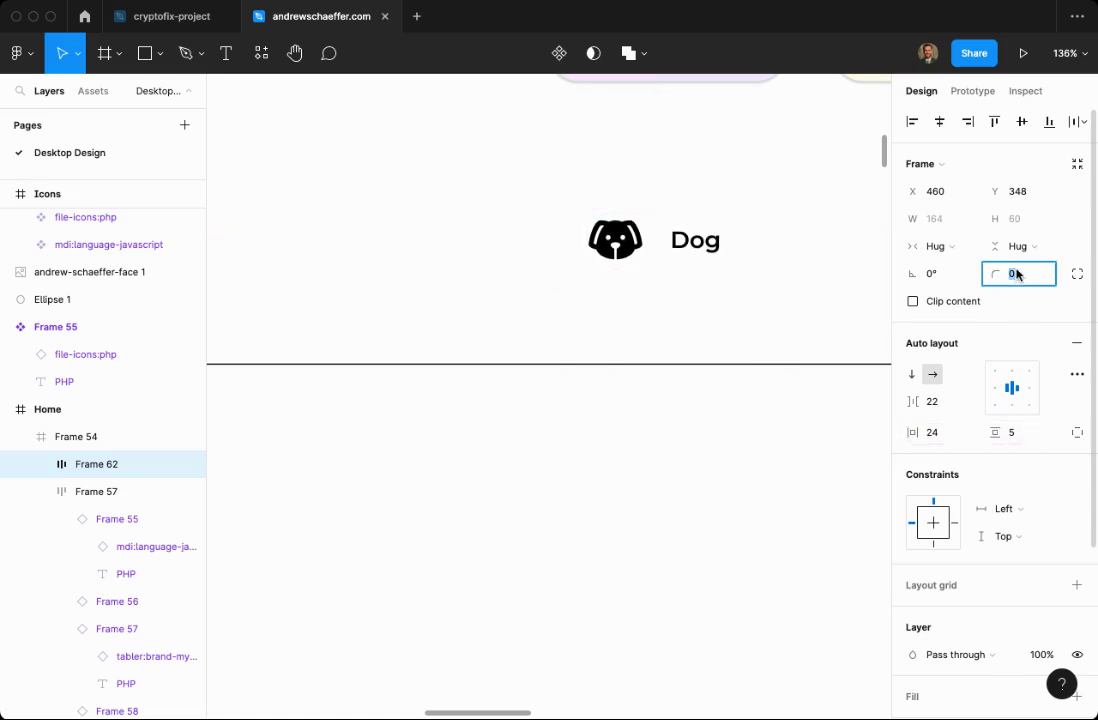
pyautogui.write('30')
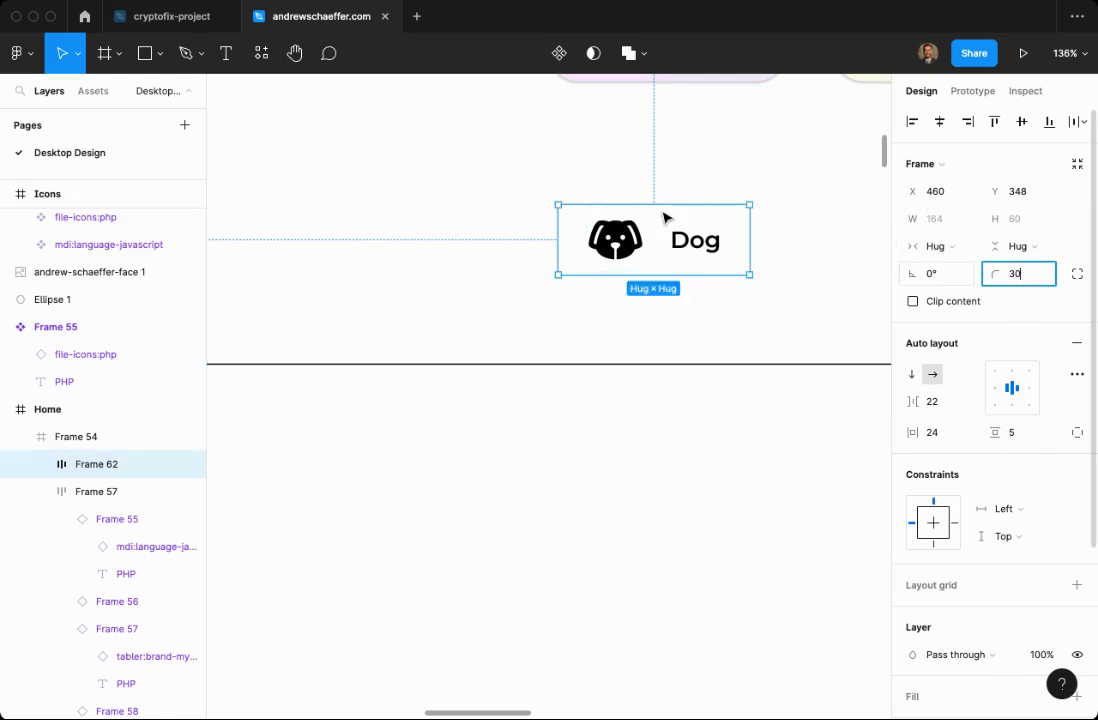
# Apply the color-secondary-96 fill style and card-shadow effect style to the Dog pill.
pyautogui.scroll(-5, 980, 488)
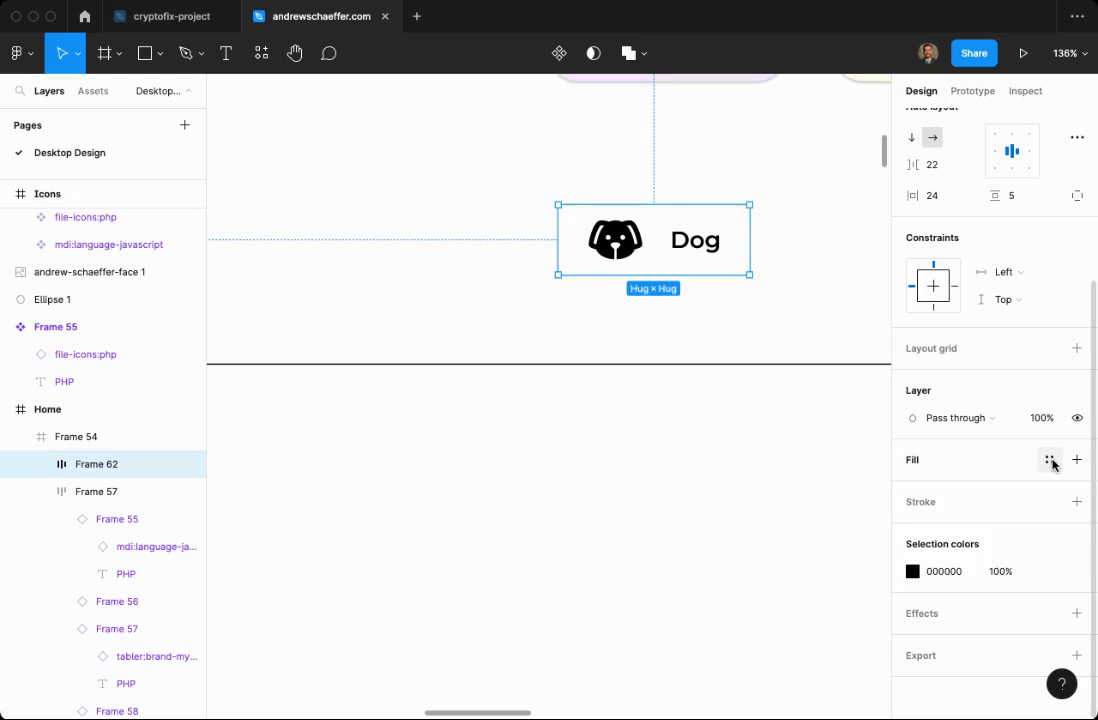
pyautogui.click(1050, 460)
pyautogui.click(979, 565)
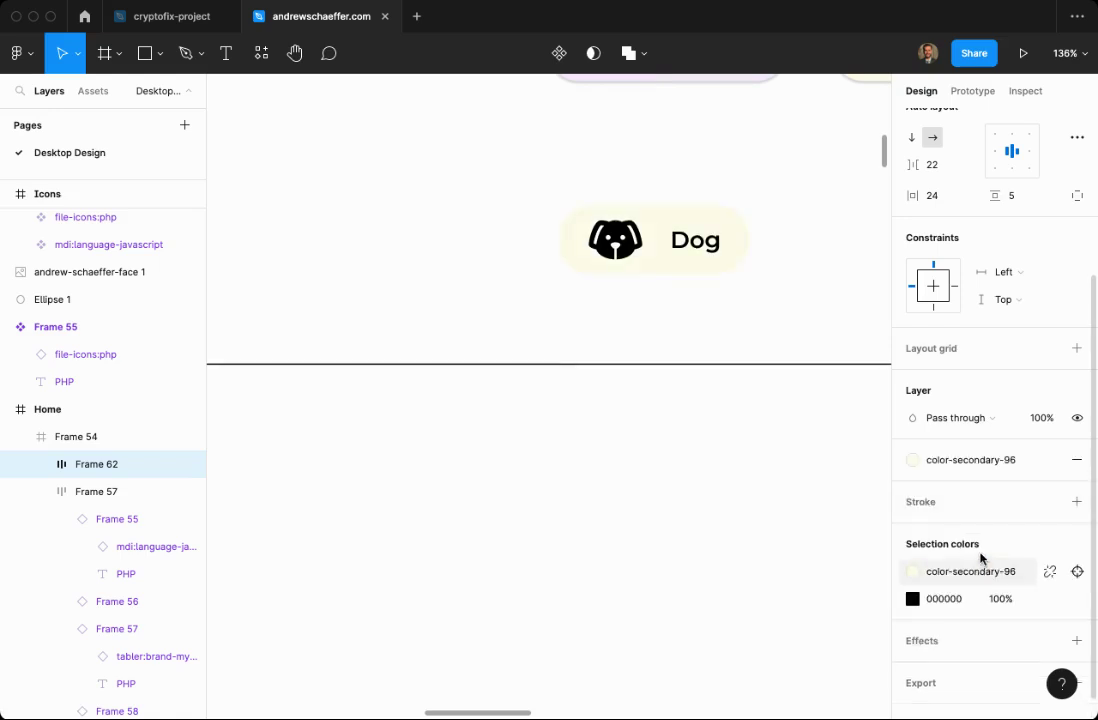
pyautogui.scroll(-1, 1030, 560)
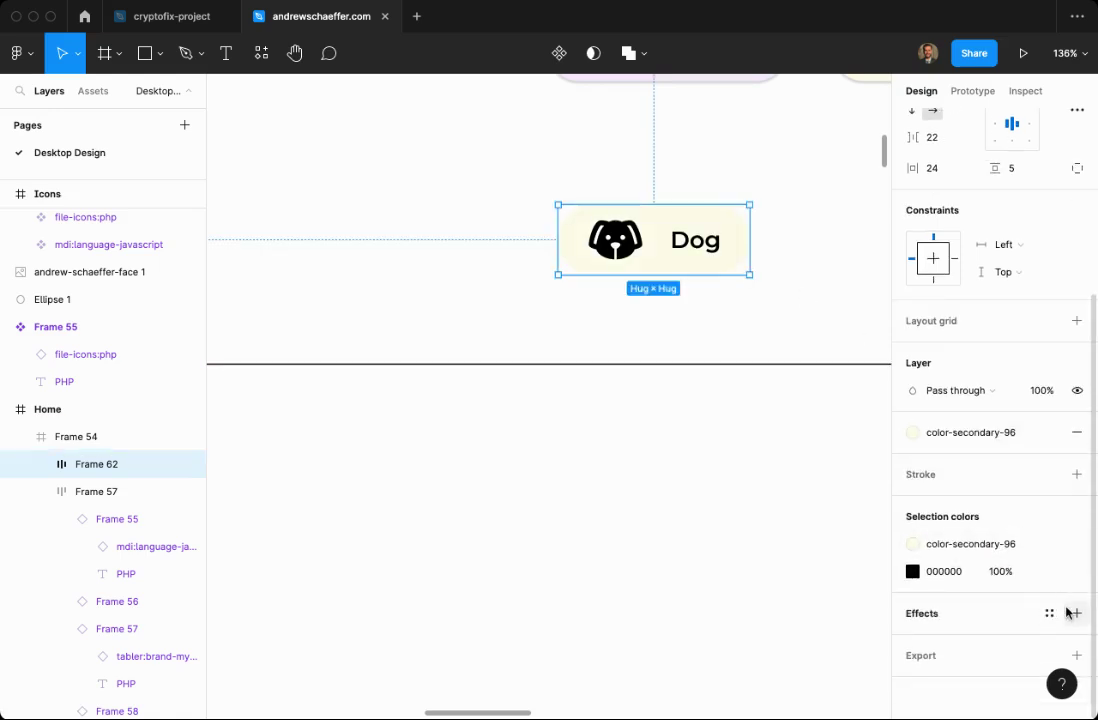
pyautogui.click(1049, 613)
pyautogui.click(955, 696)
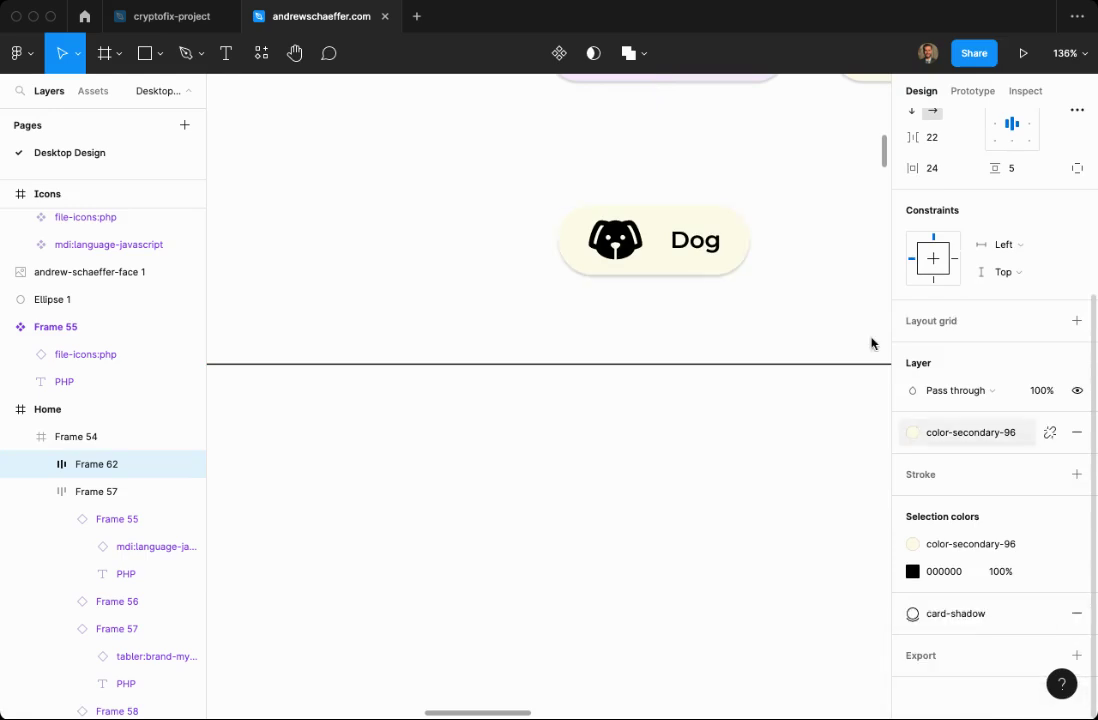
pyautogui.click(744, 327)
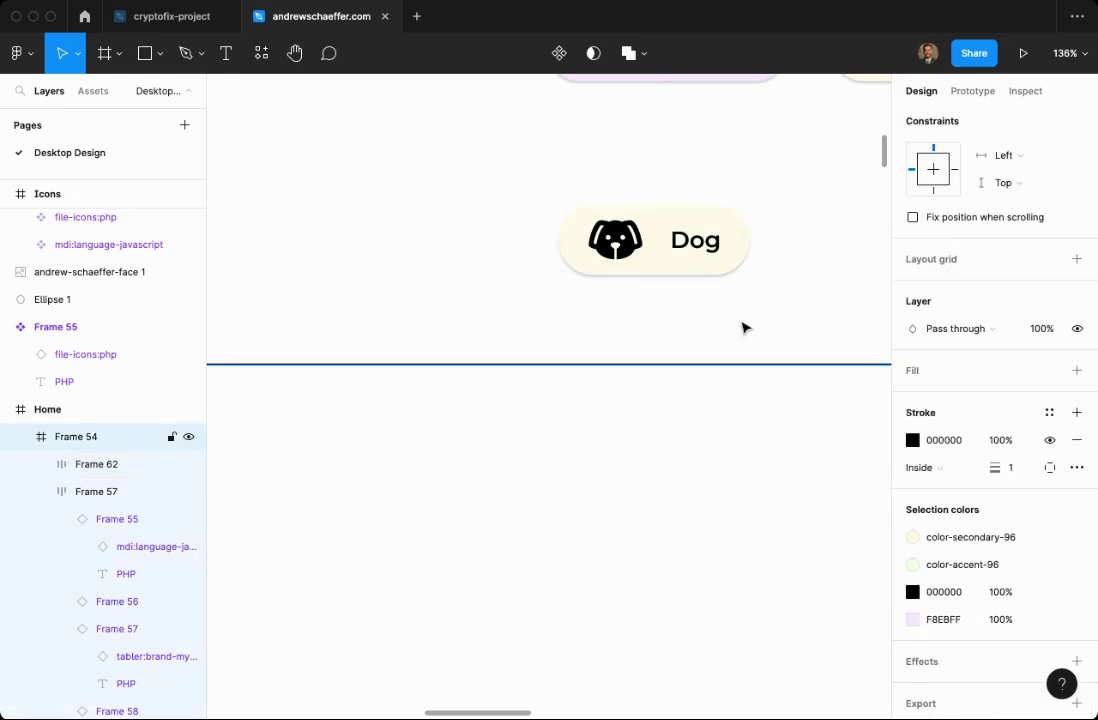
pyautogui.press('Escape')
# Convert Frame 62, the Dog pill, into a component.
pyautogui.click(601, 218)
pyautogui.click(601, 219)
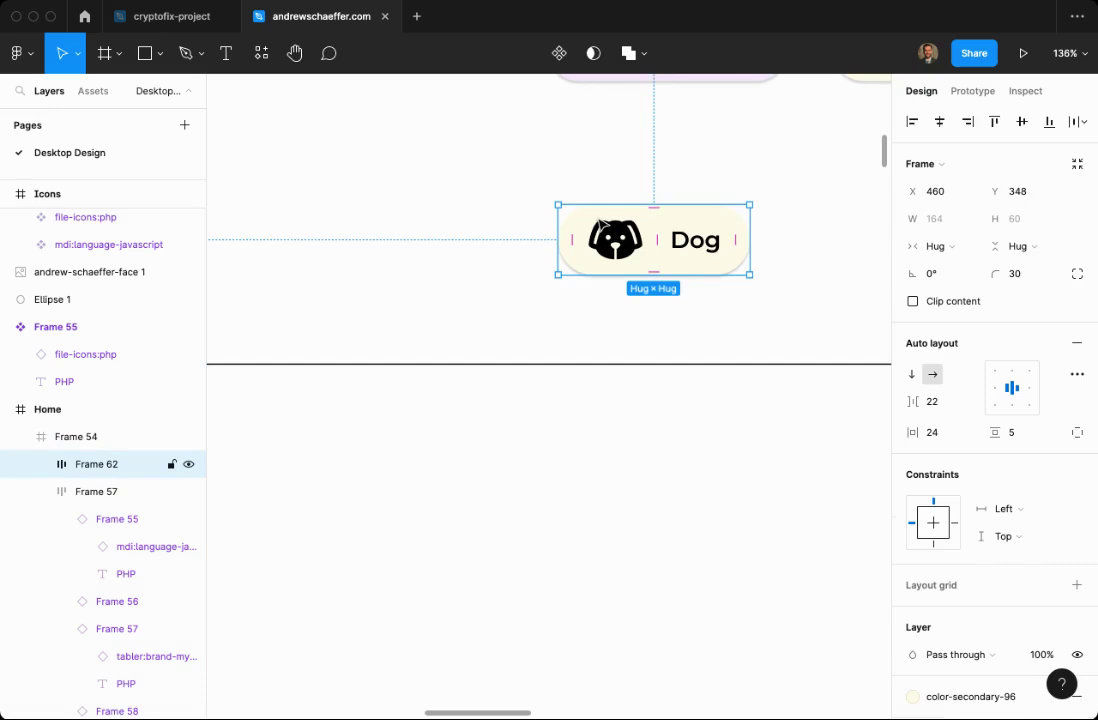
pyautogui.click(561, 55)
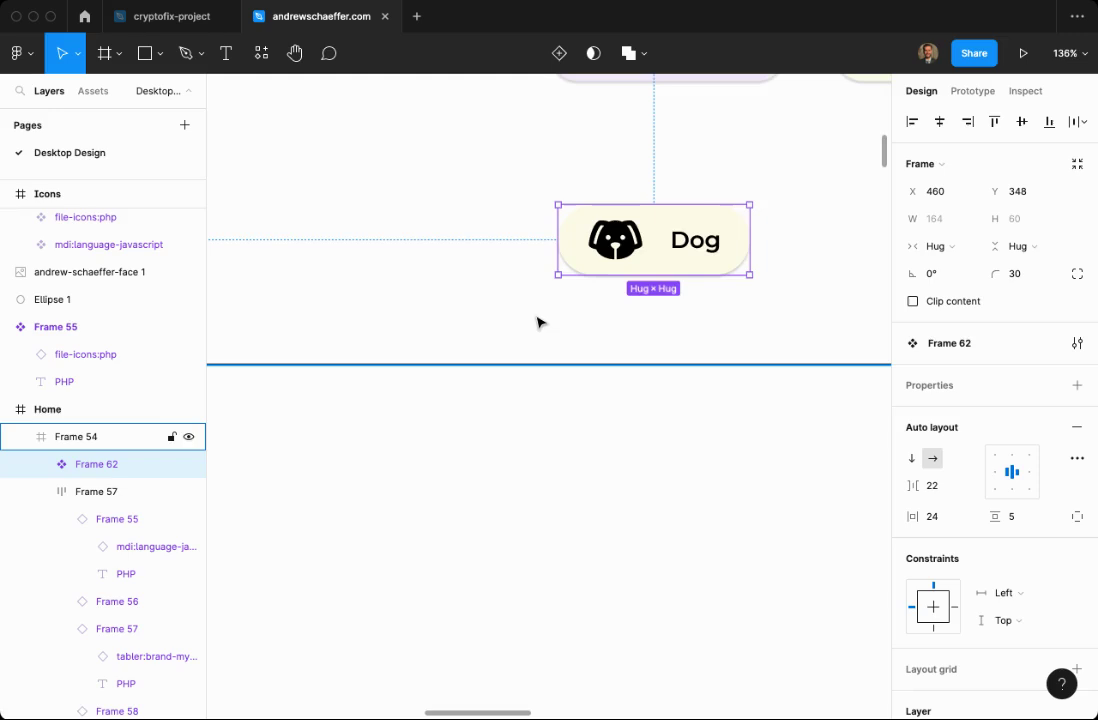
# Move the 164×60 Dog component left, out of the skillset section beside the PHP chip.
pyautogui.scroll(-3, 538, 322)
pyautogui.scroll(-3, 538, 322)
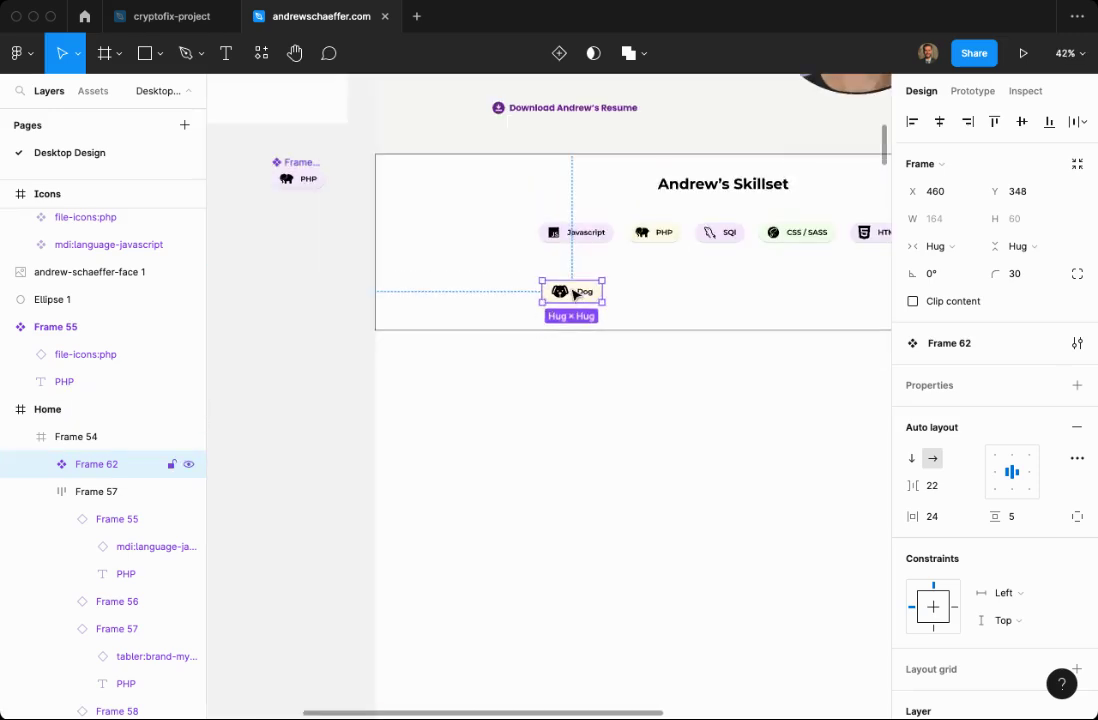
pyautogui.moveTo(571, 294); pyautogui.dragTo(387, 284)
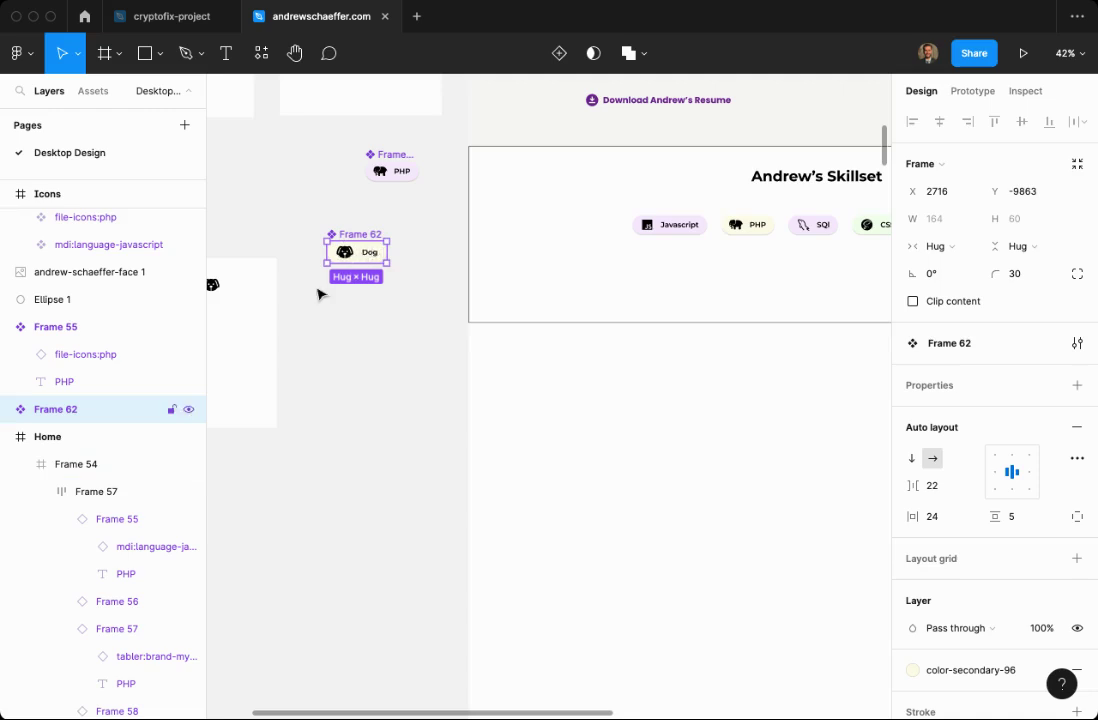
pyautogui.moveTo(320, 315); pyautogui.dragTo(460, 284)
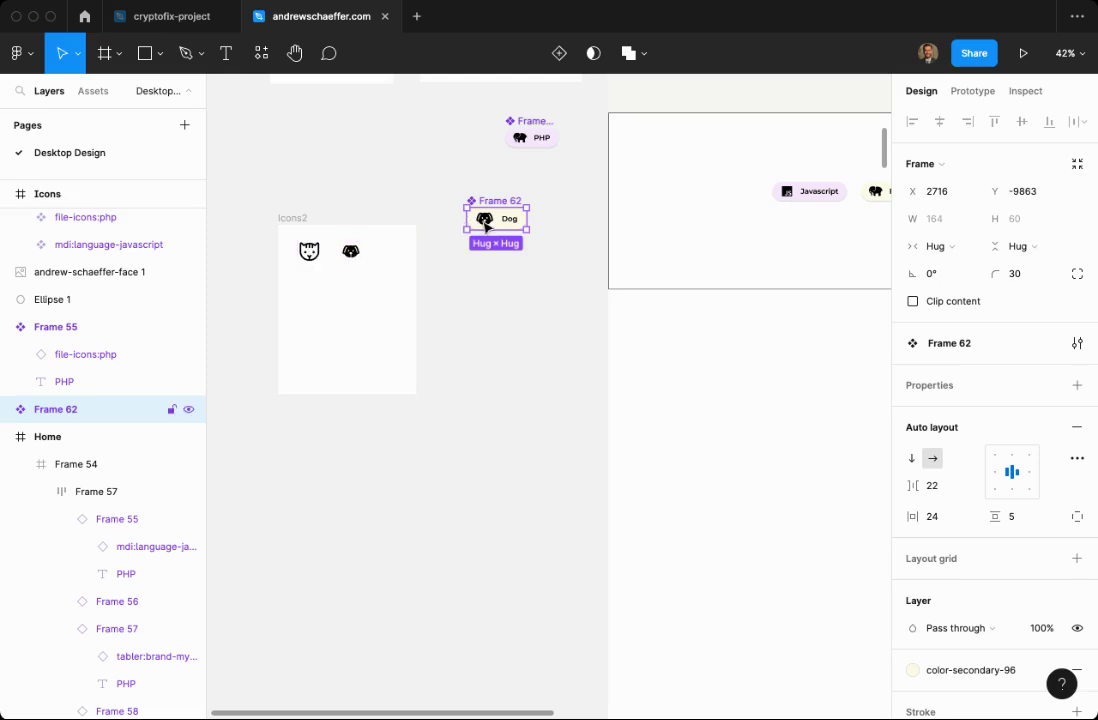
pyautogui.moveTo(517, 272); pyautogui.dragTo(310, 281)
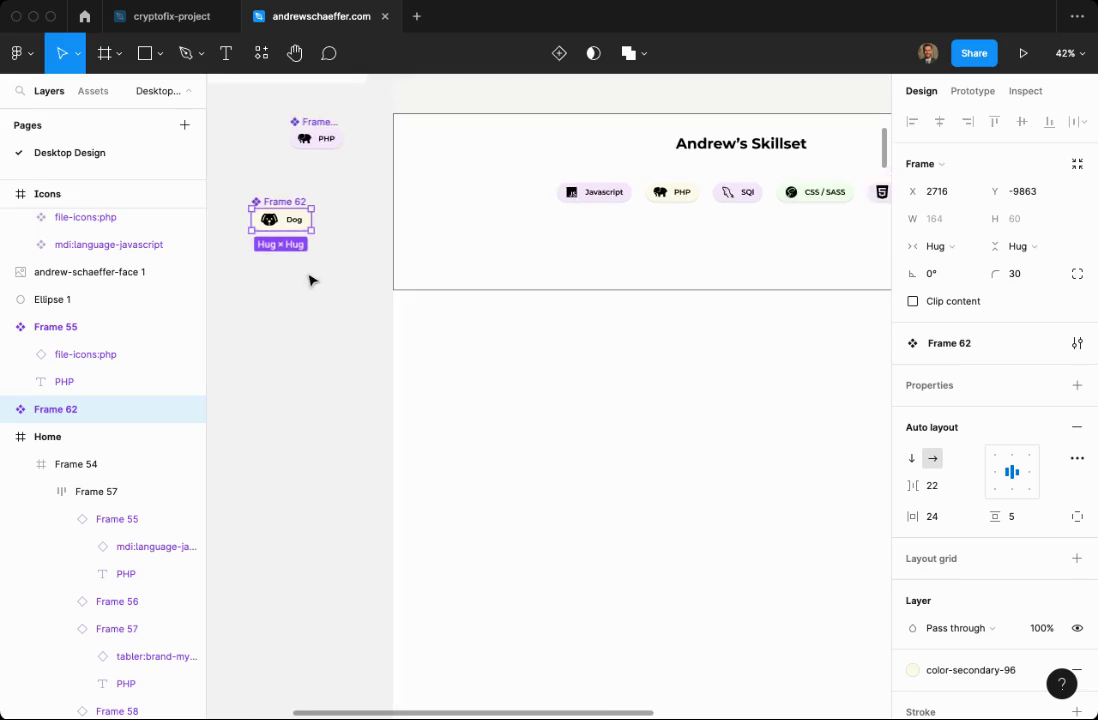
# Drag a Dog pill instance from Assets into the skillset section at X 169, Y 360.
pyautogui.click(97, 91)
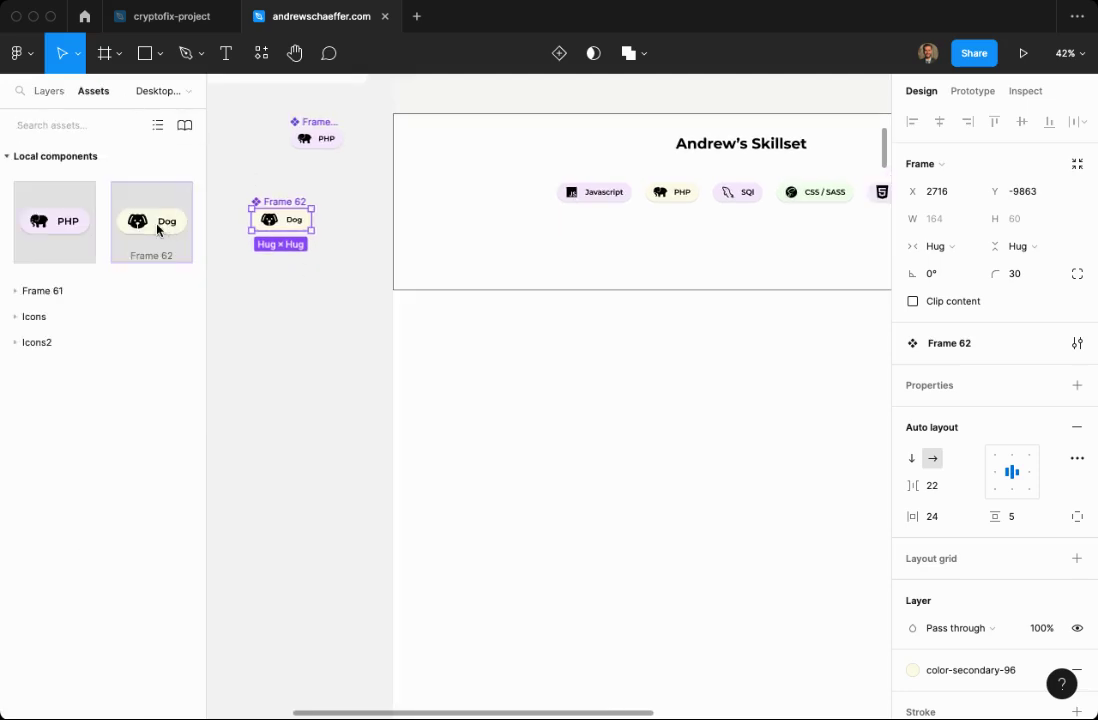
pyautogui.moveTo(157, 230); pyautogui.dragTo(493, 261)
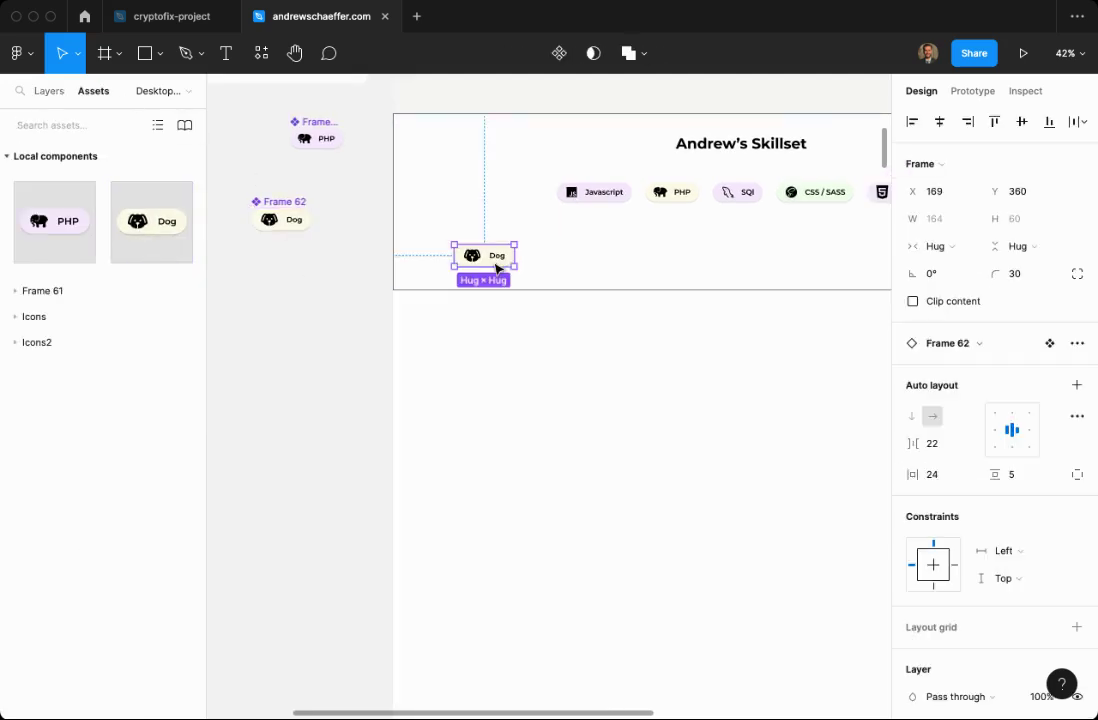
pyautogui.scroll(5, 496, 268)
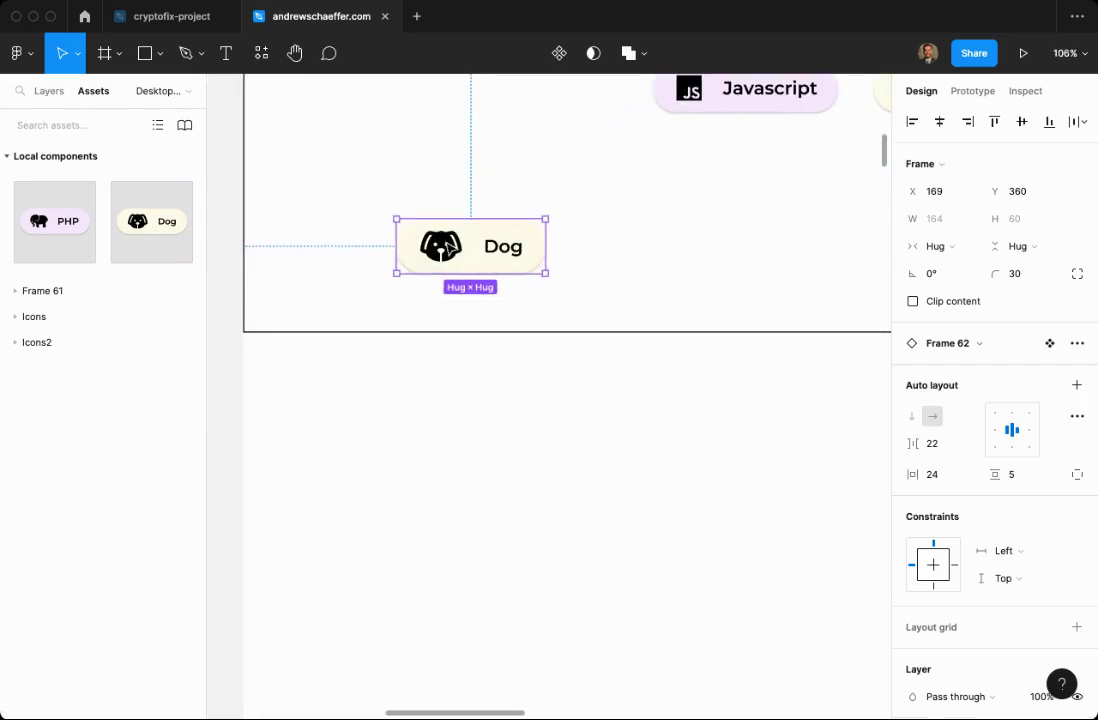
# Swap the instance's icon to ph:cat, then back to mdi:dog.
pyautogui.doubleClick(443, 248)
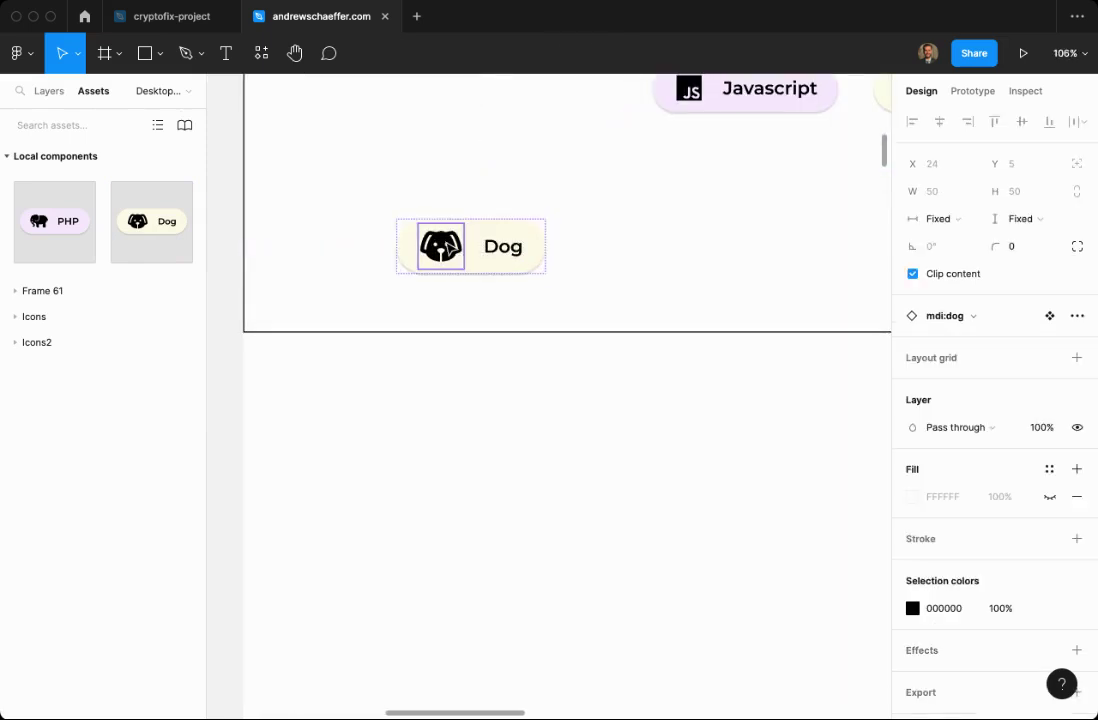
pyautogui.click(967, 316)
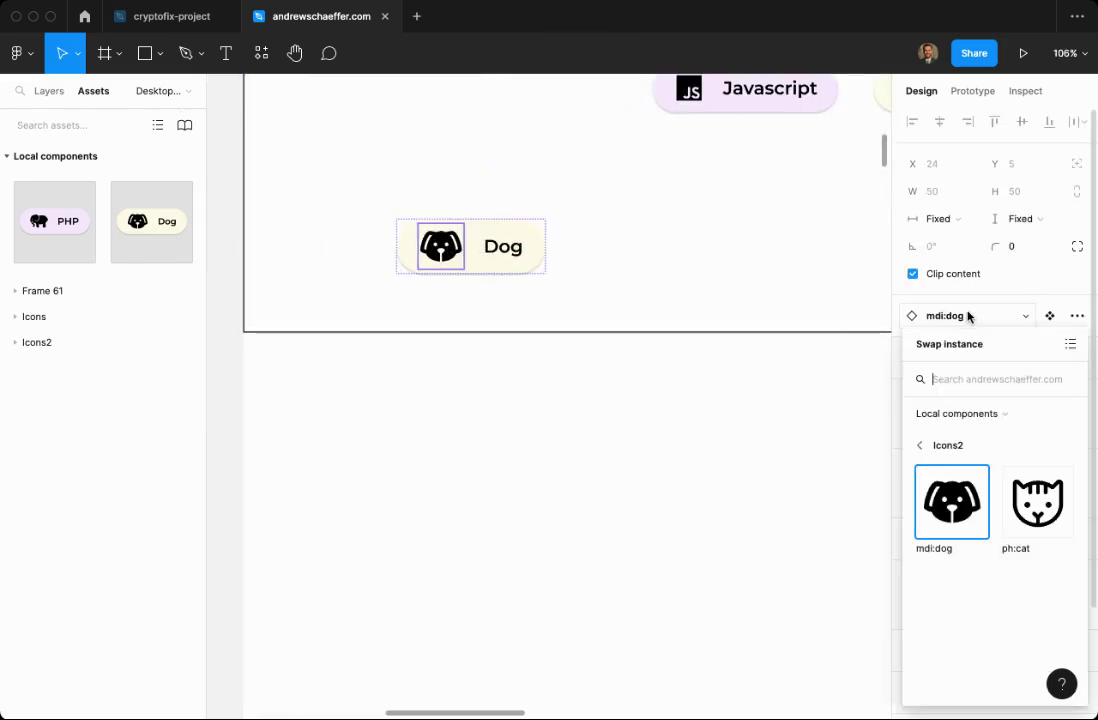
pyautogui.click(1037, 518)
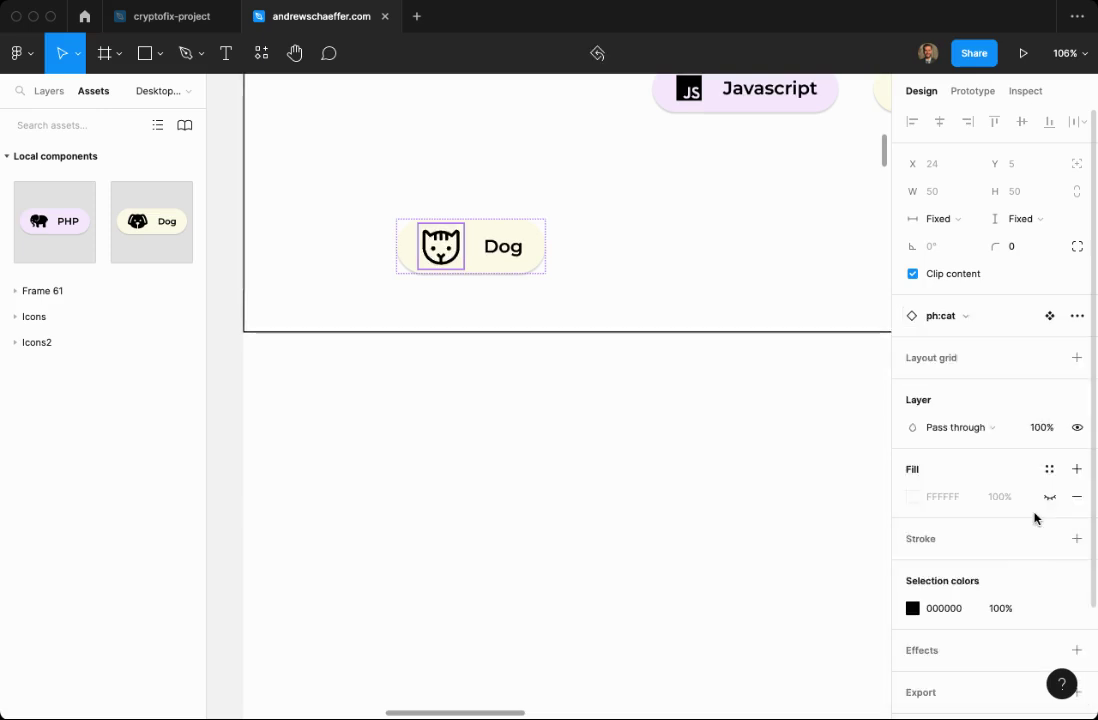
pyautogui.click(960, 313)
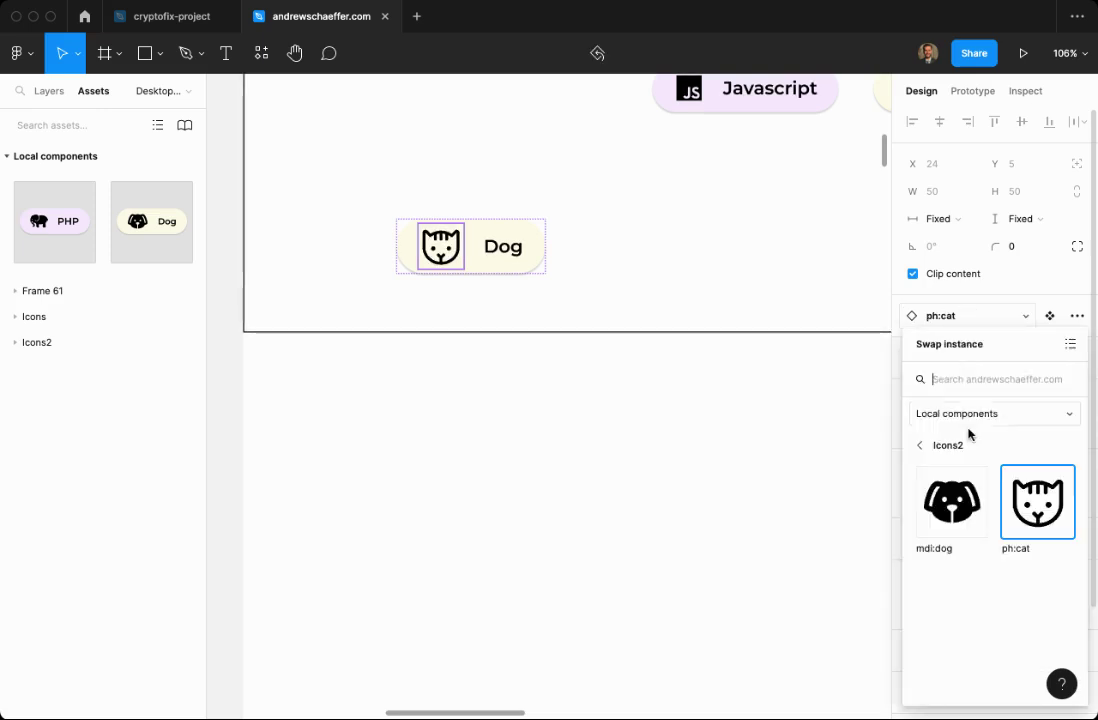
pyautogui.click(953, 500)
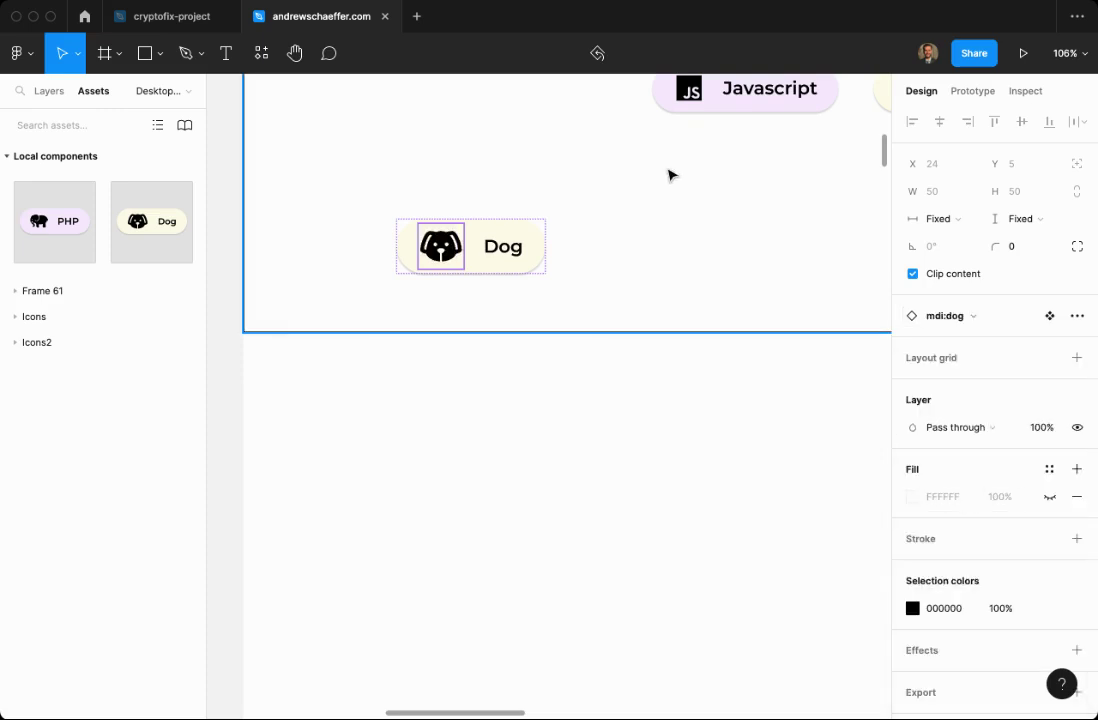